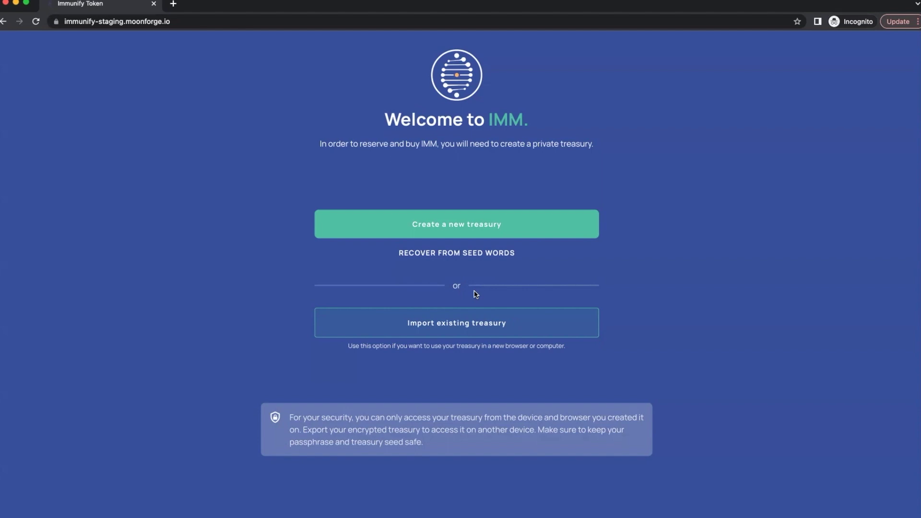
Start a new private treasury and bring up the Token Sale Agreement terms
click(468, 224)
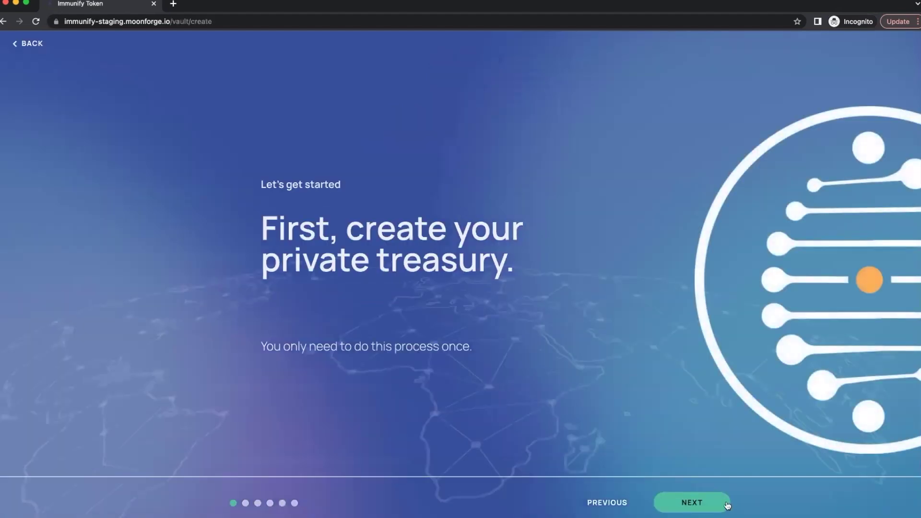
click(707, 501)
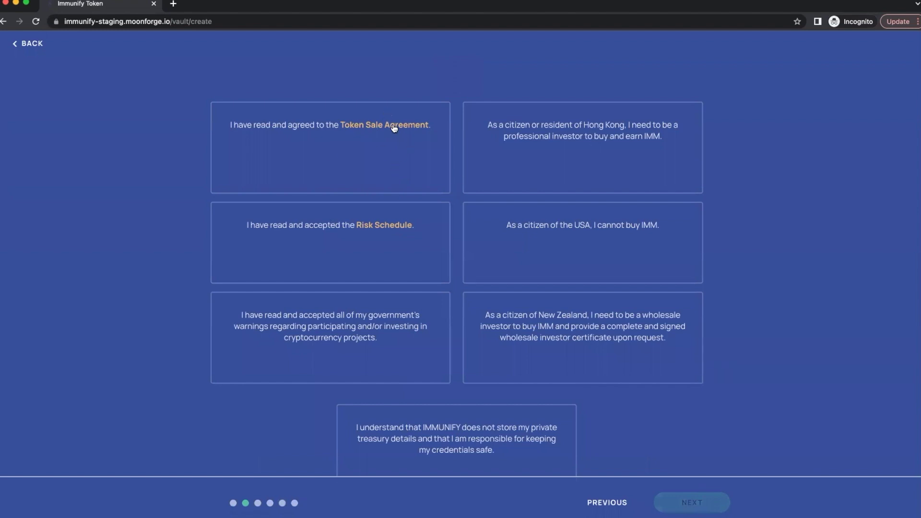
scroll(378, 238, down, 3)
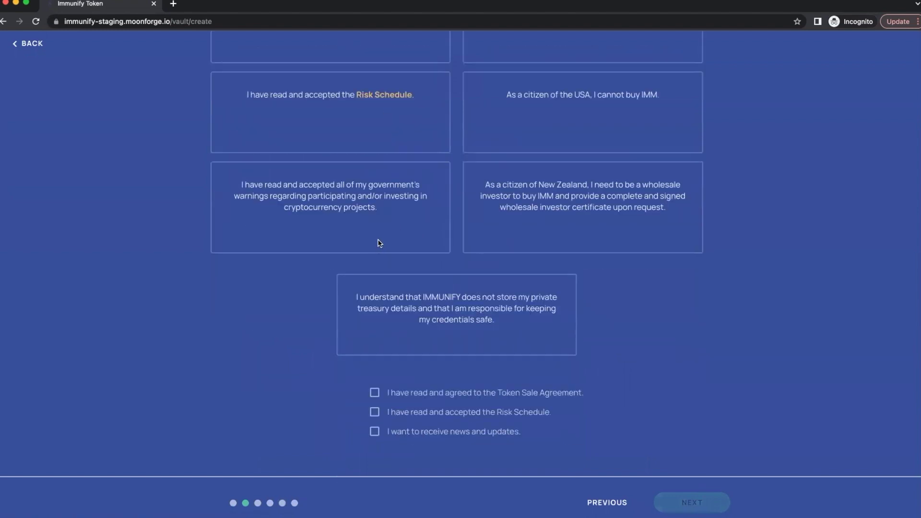
scroll(432, 250, up, 3)
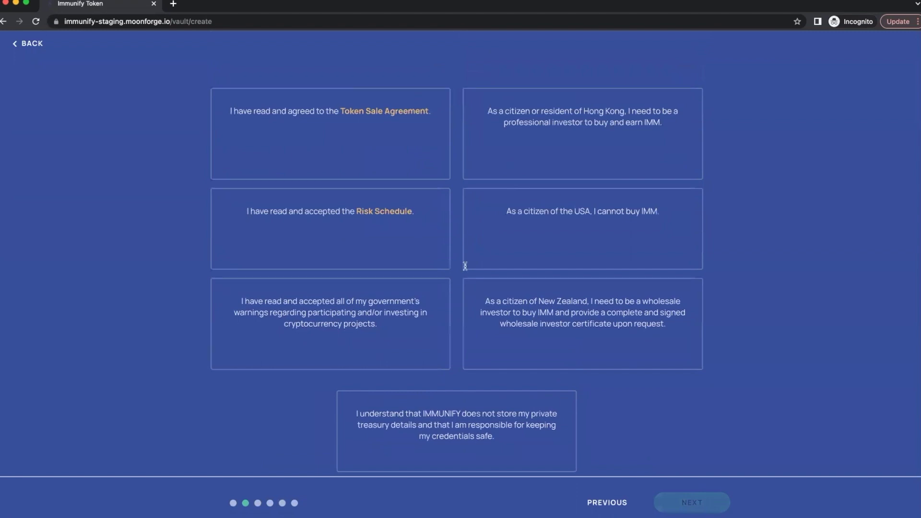
scroll(440, 357, down, 3)
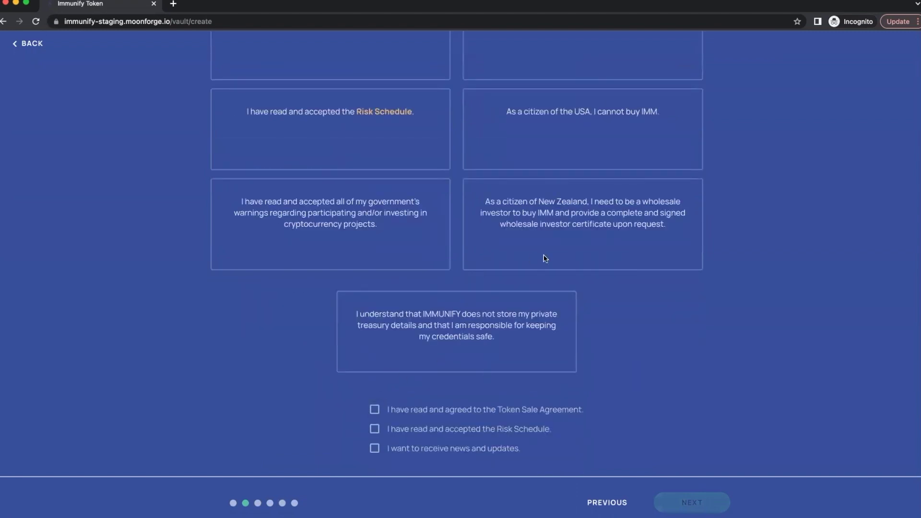
Accept the Token Sale Agreement and Risk Schedule, opt into news, and continue
click(375, 410)
click(374, 429)
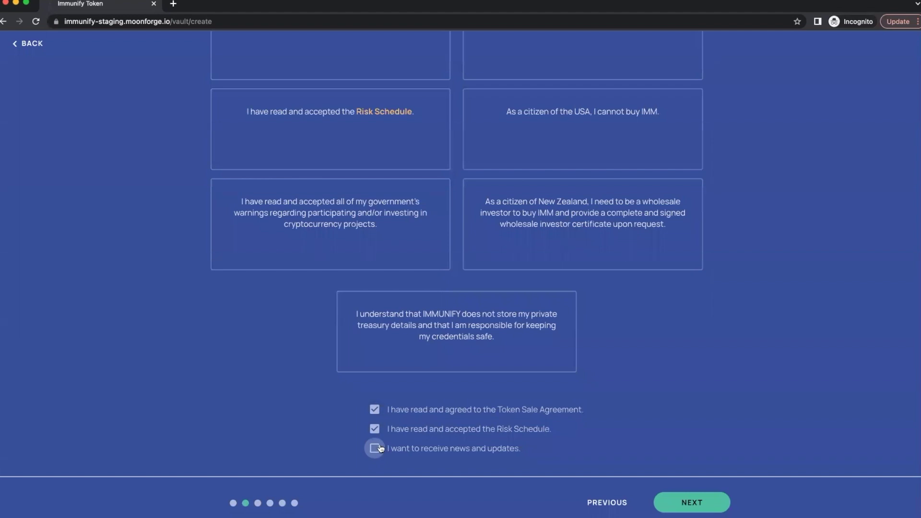
click(381, 450)
click(690, 502)
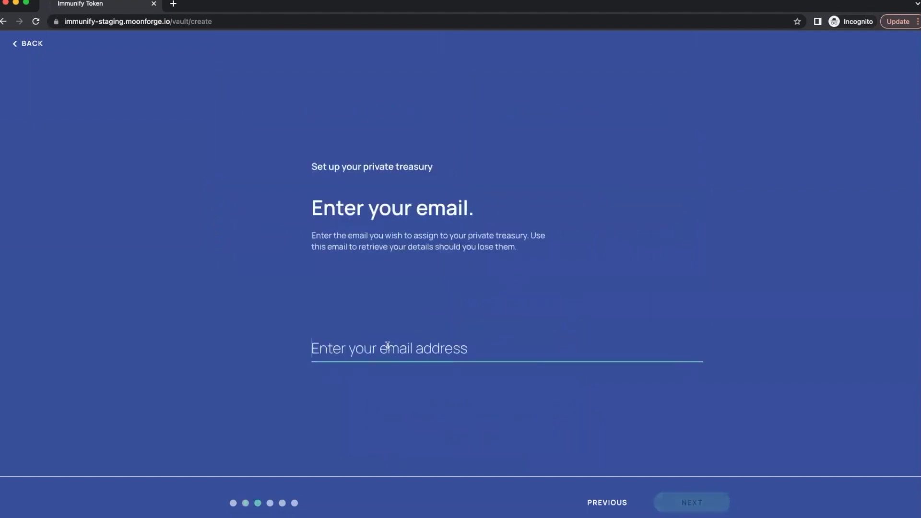
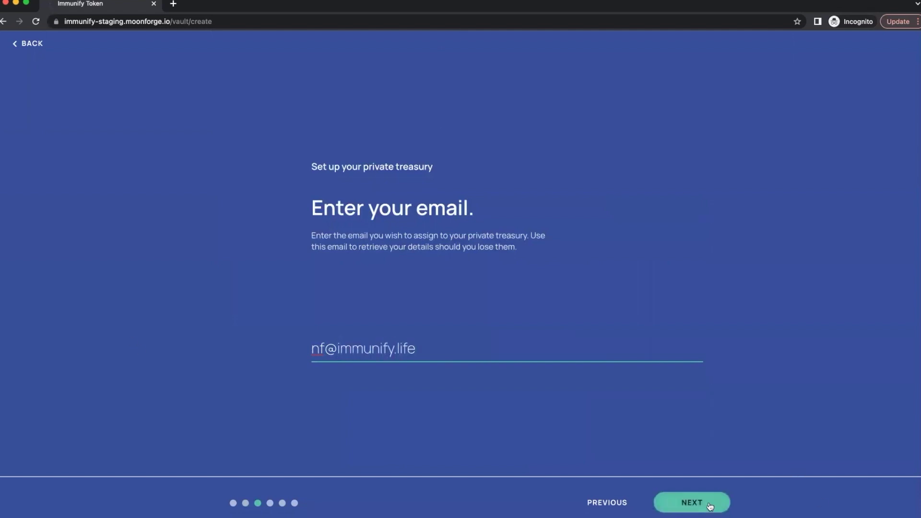
Enter the treasury's e-mail address and a medium-strength passphrase to reach the seed words
click(709, 503)
text(••••••••••)
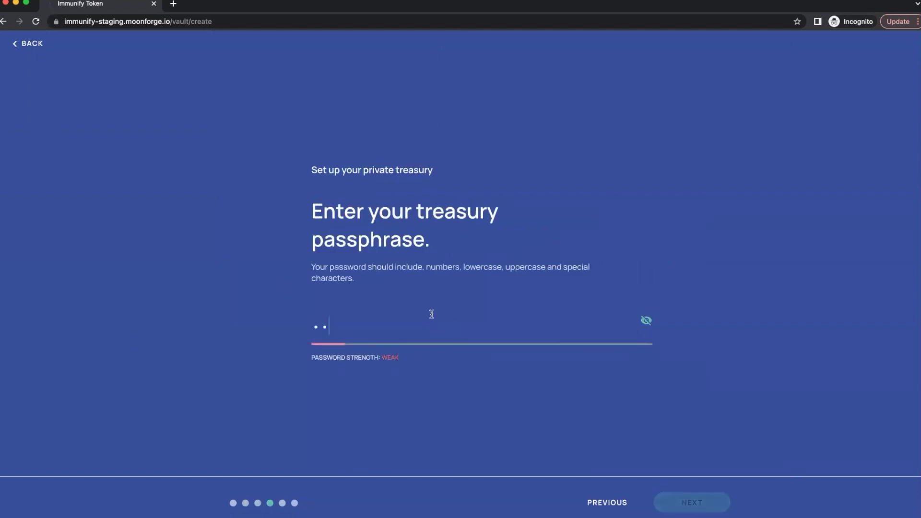
text(•)
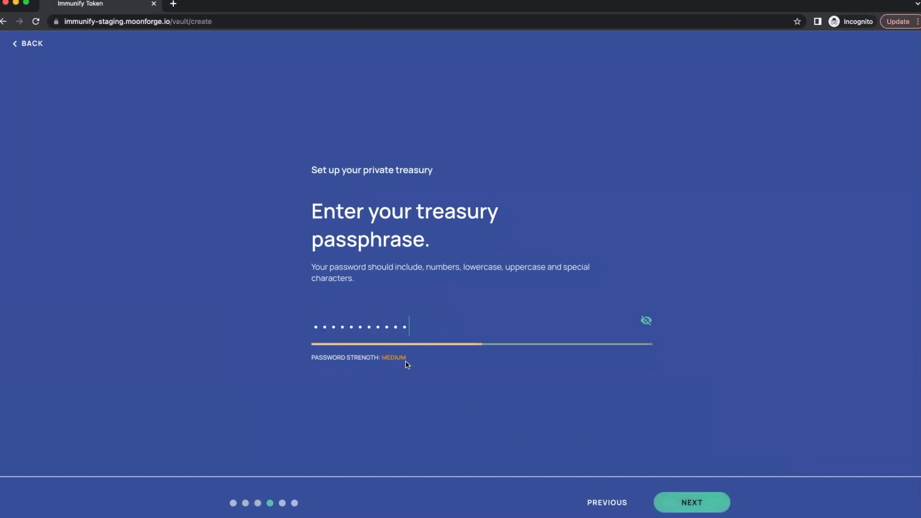
click(706, 511)
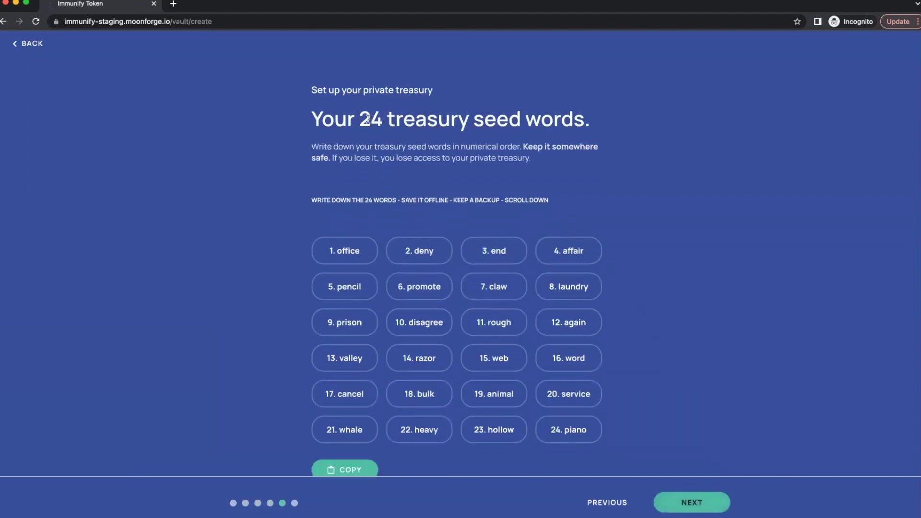
Copy all 24 generated seed words and move on to confirming them
scroll(481, 284, down, 1)
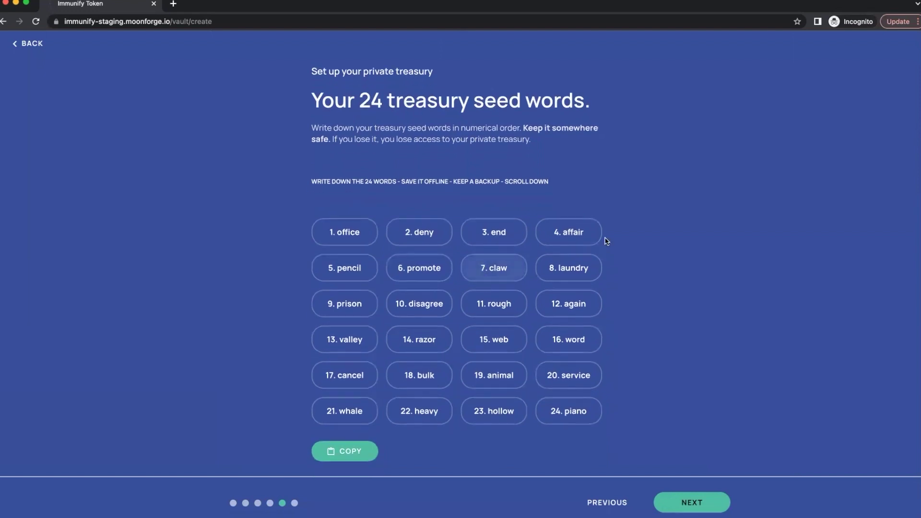
scroll(554, 285, down, 1)
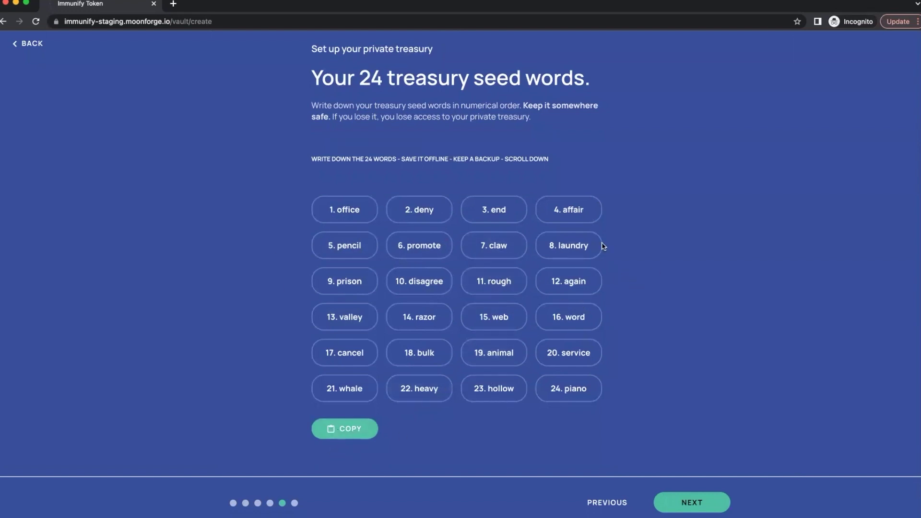
click(351, 439)
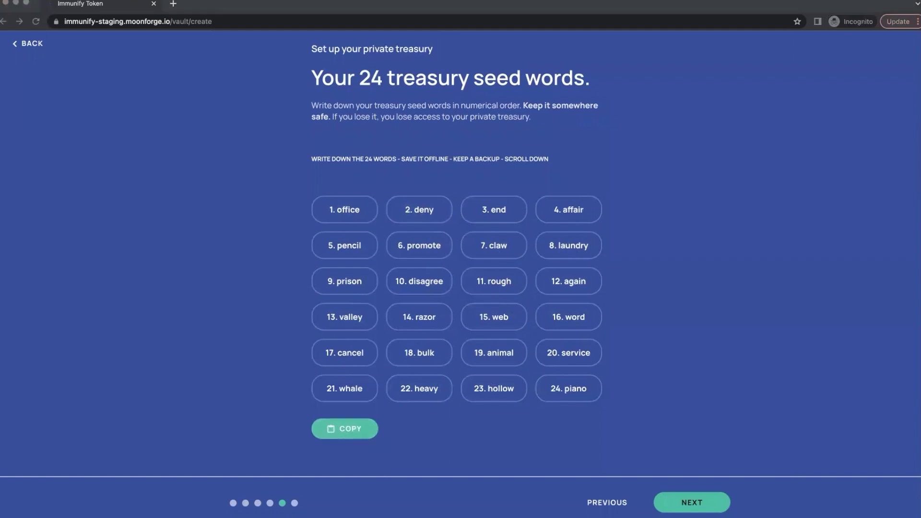
click(714, 453)
click(696, 499)
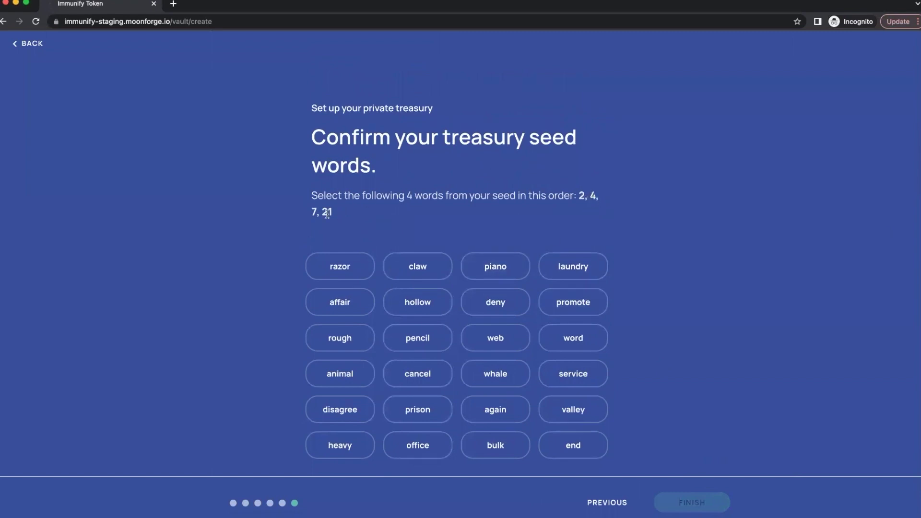
Confirm seed words 2, 4, 7 and 21 to finish creating the treasury
scroll(539, 249, down, 1)
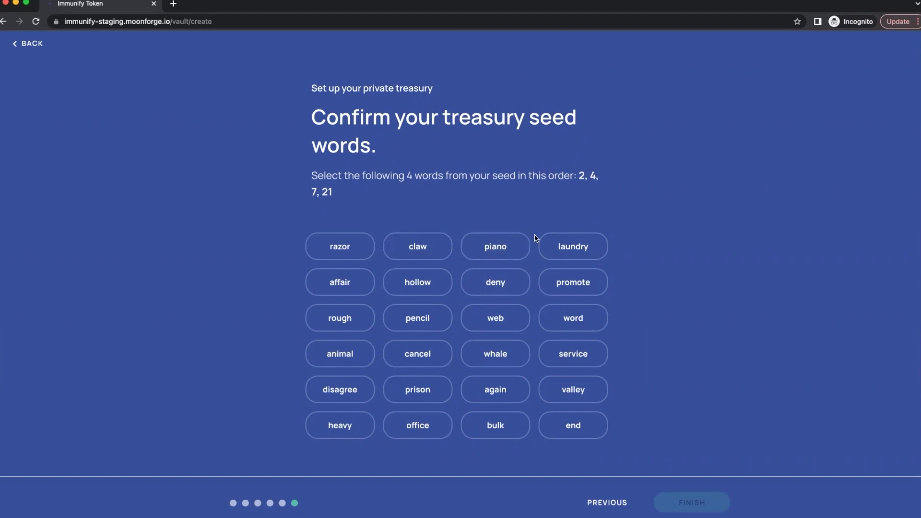
click(496, 282)
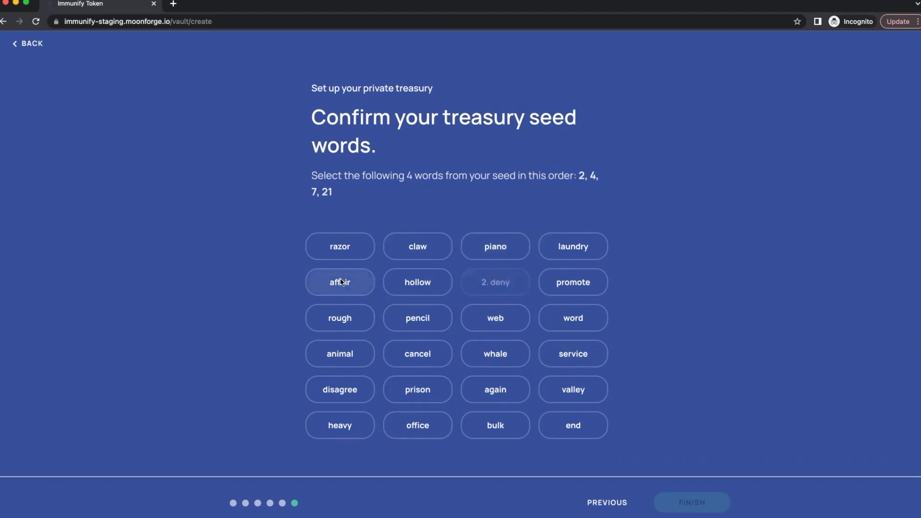
click(342, 282)
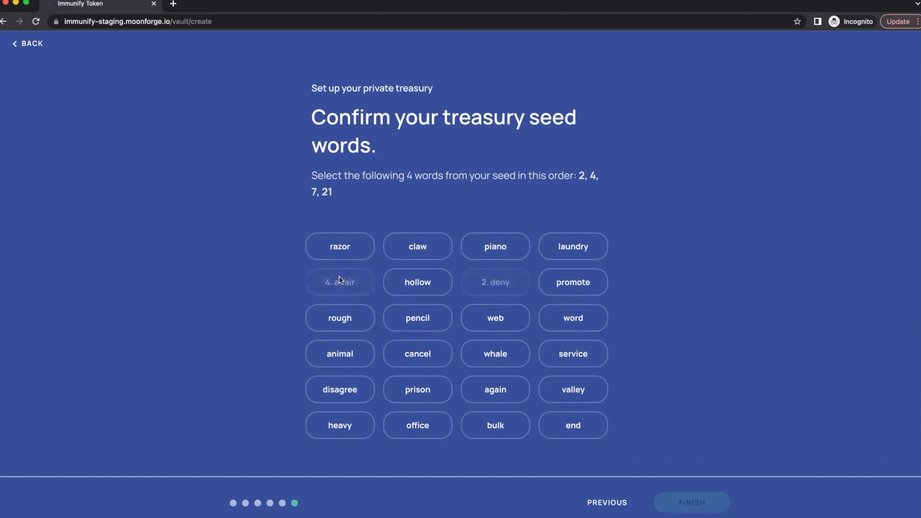
click(439, 245)
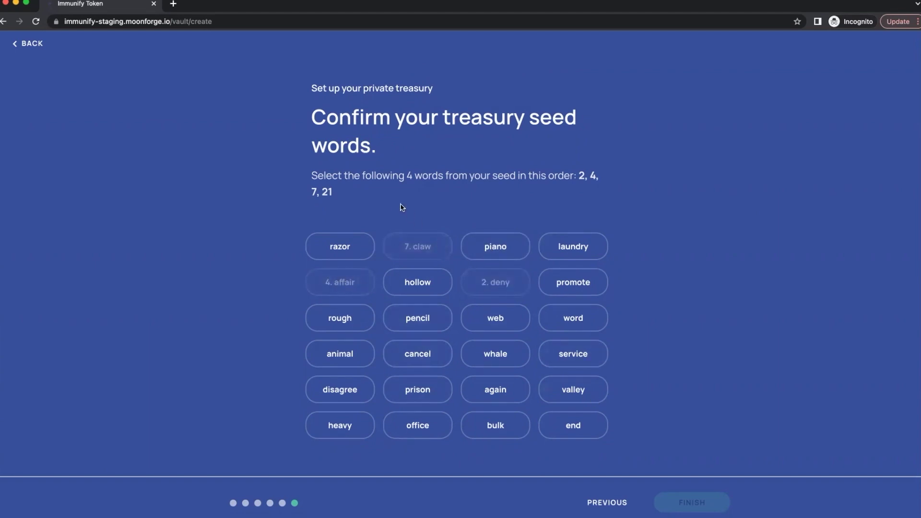
click(489, 351)
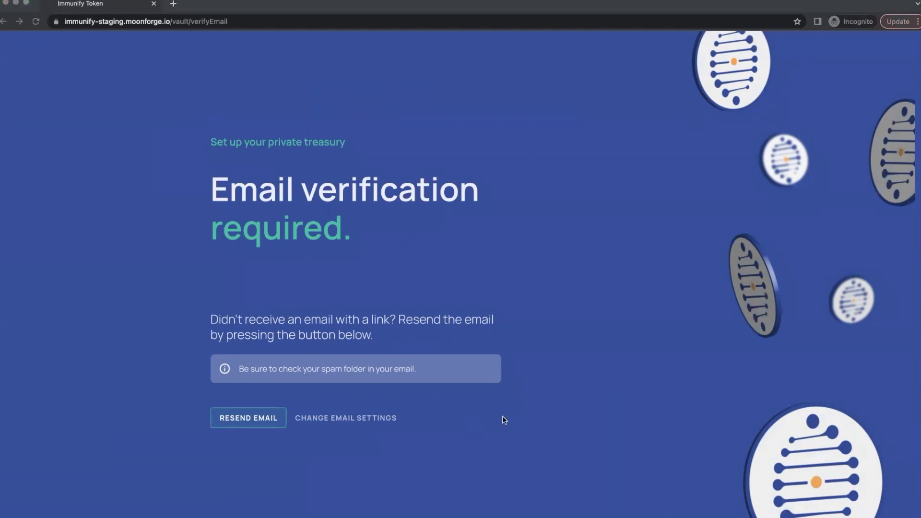
Reload to the dashboard and start identity verification with Australia as country of origin
click(36, 21)
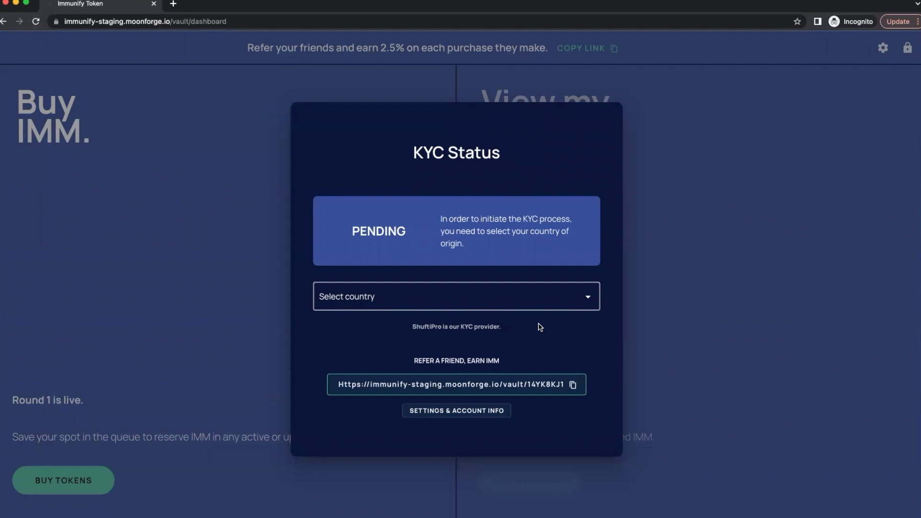
click(522, 295)
scroll(391, 366, down, 1)
click(340, 364)
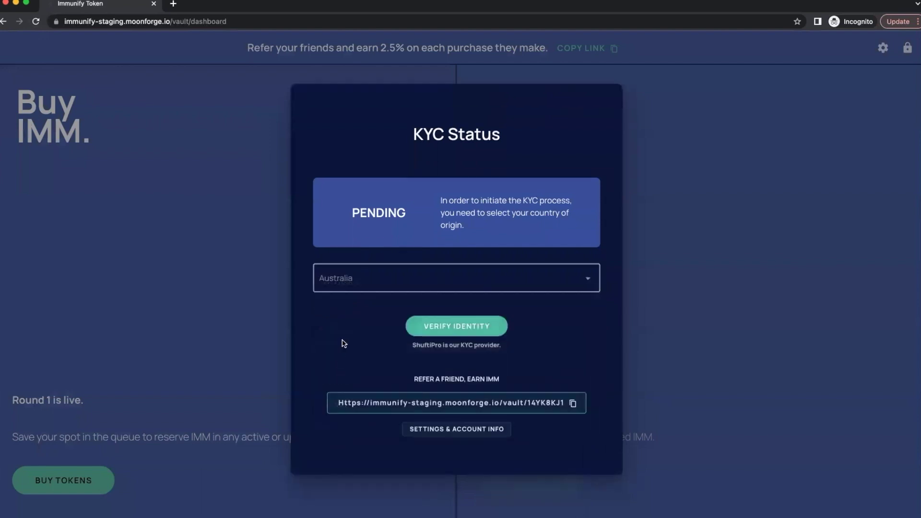
click(482, 317)
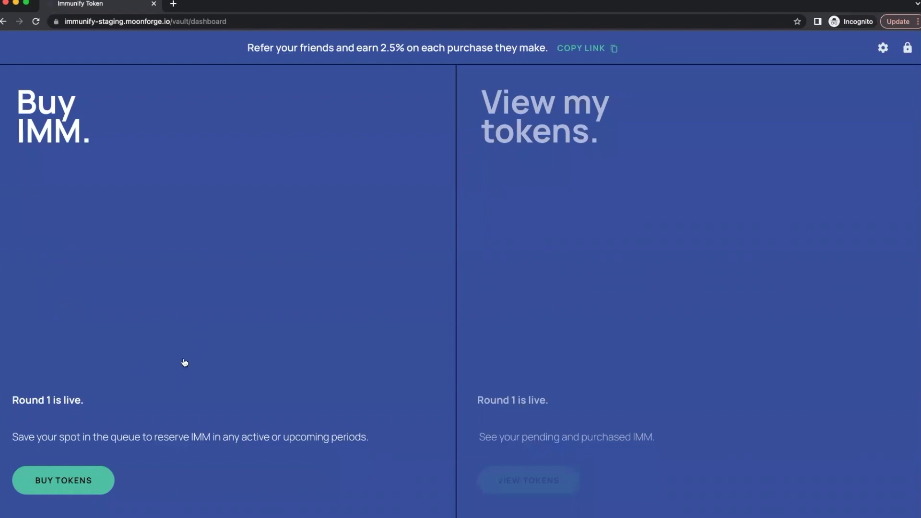
Begin buying IMM, paste the Cardano receiving address, and continue to the amount page
click(53, 482)
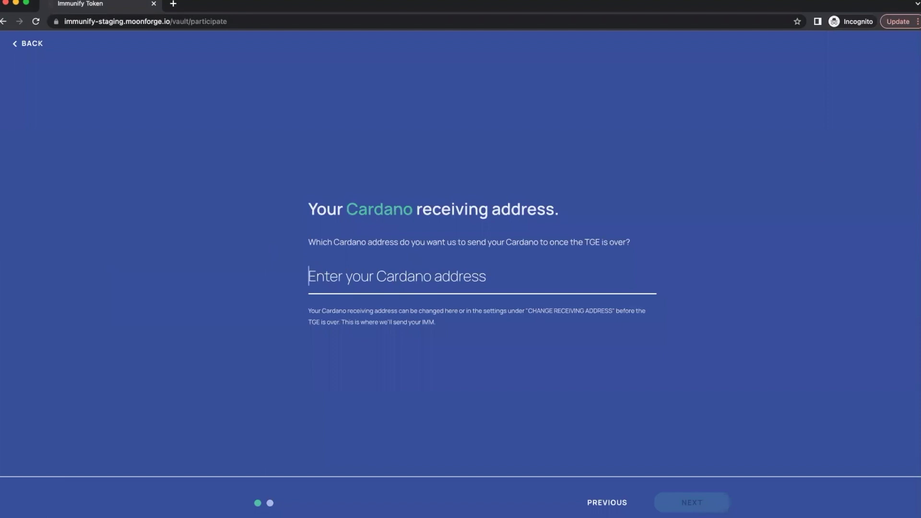
key(super+Tab)
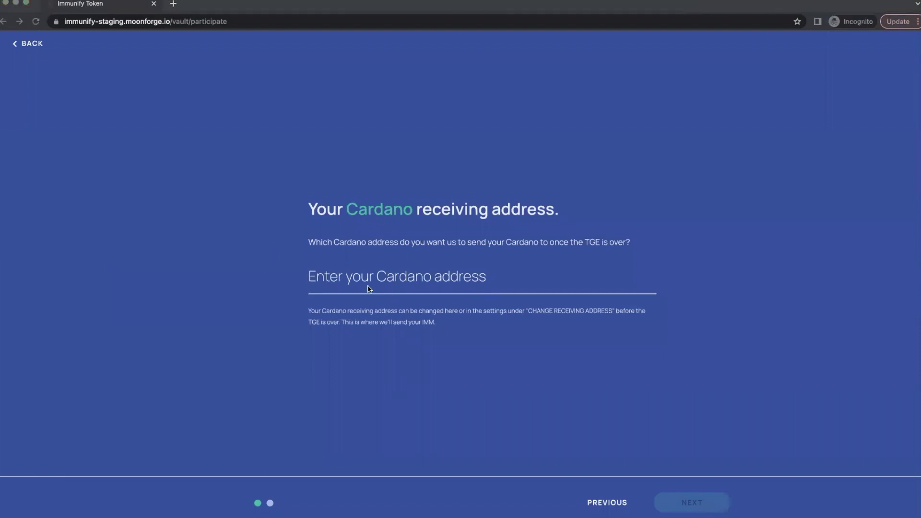
click(370, 276)
key(super+v)
drag(413, 276, 254, 279)
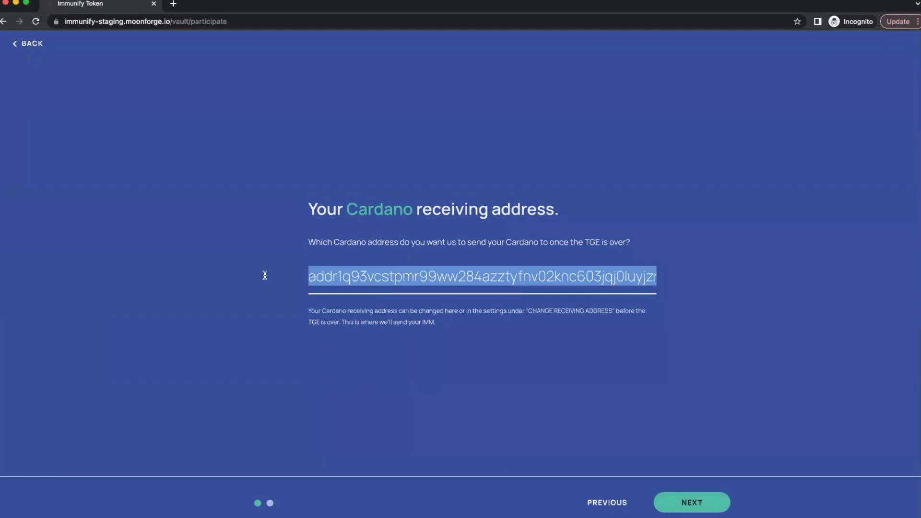
click(345, 277)
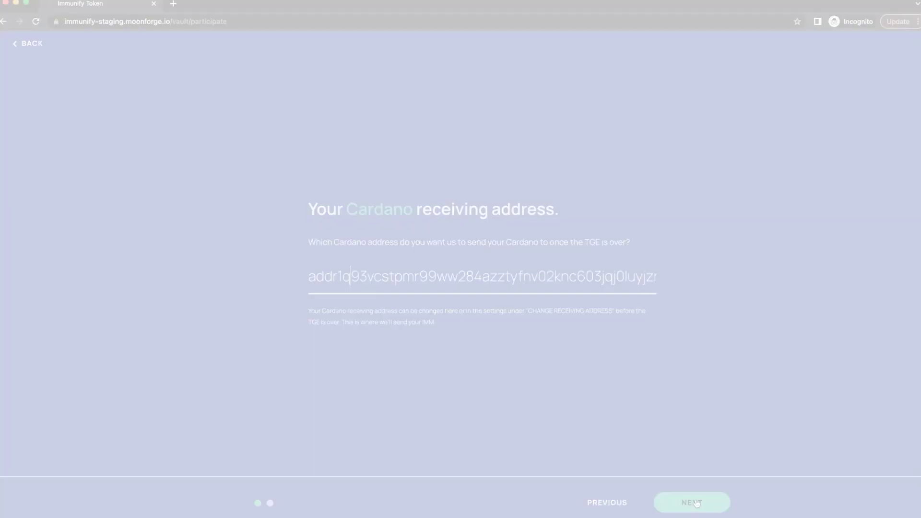
click(695, 502)
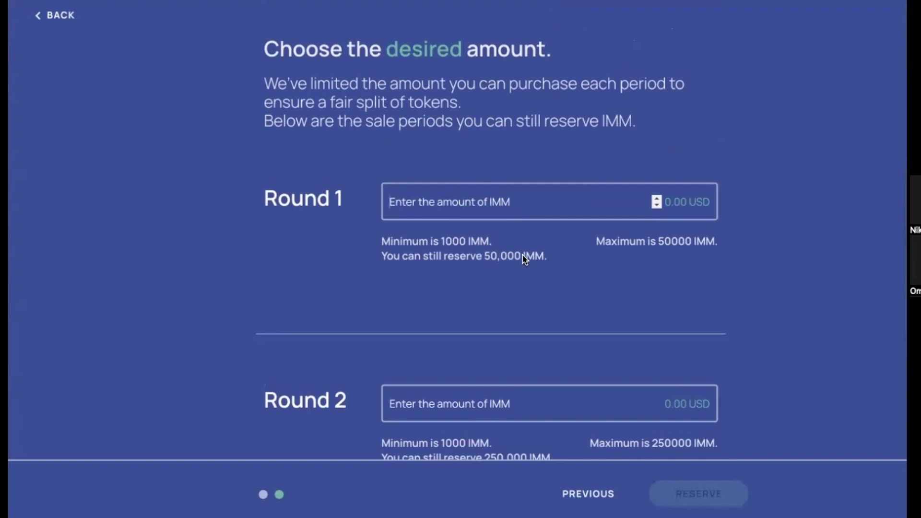
Clear the prefilled minimum and remaining amounts from the round amount fields
scroll(526, 259, down, 4)
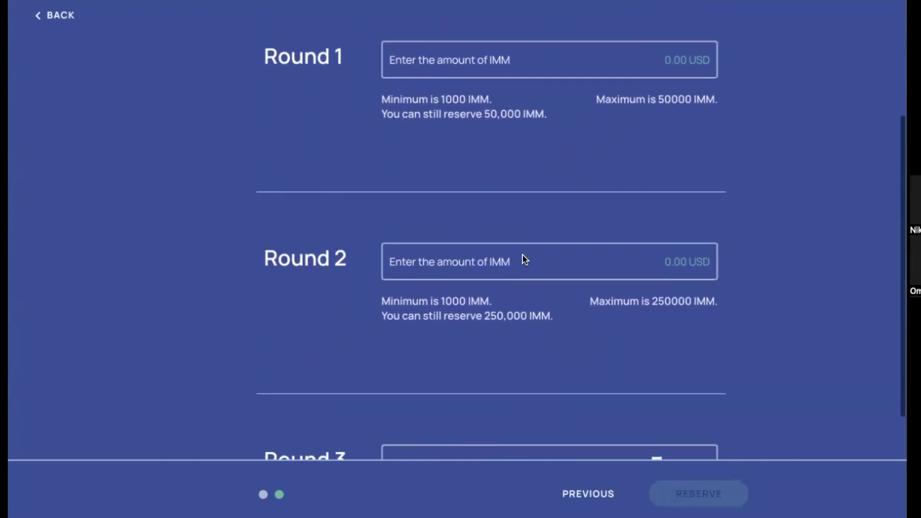
scroll(525, 259, down, 1)
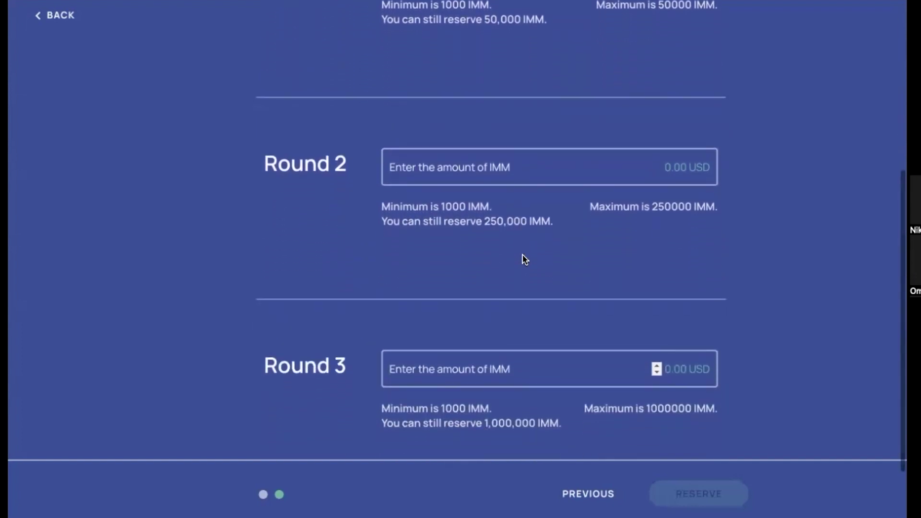
scroll(526, 259, up, 2)
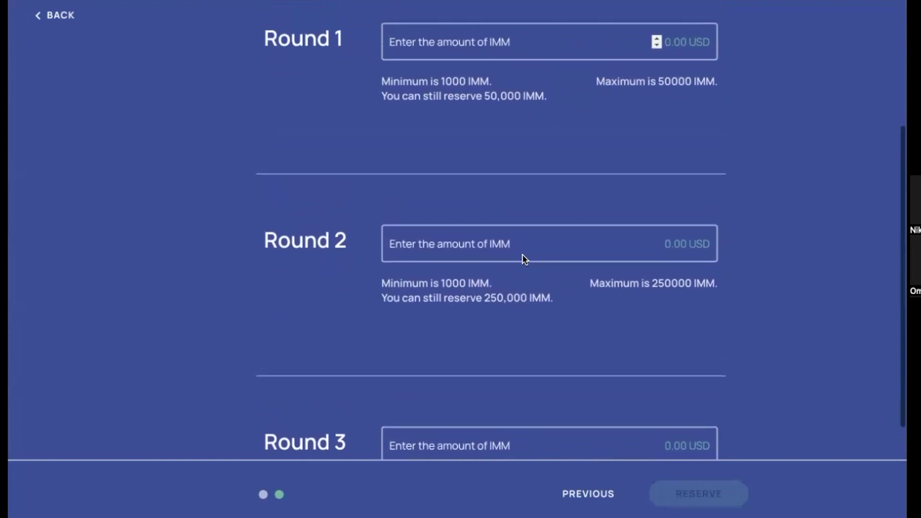
drag(393, 81, 472, 82)
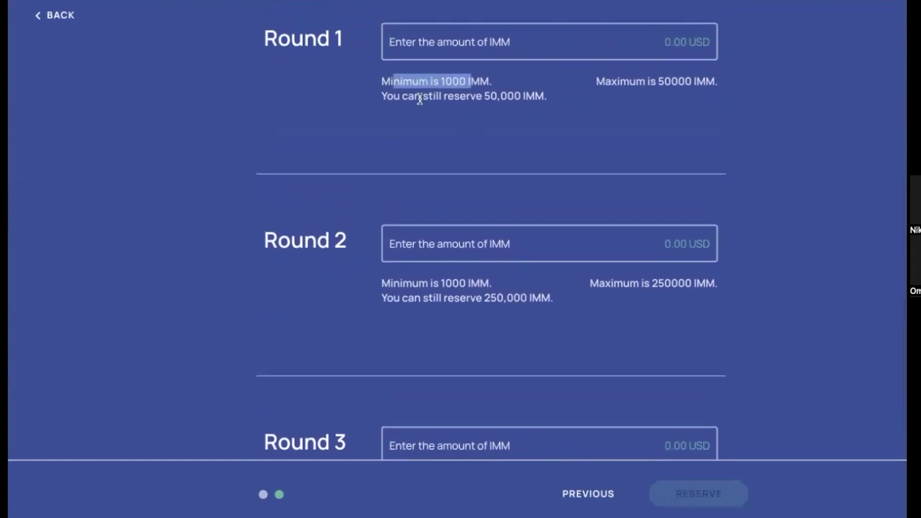
click(420, 98)
scroll(414, 142, down, 1)
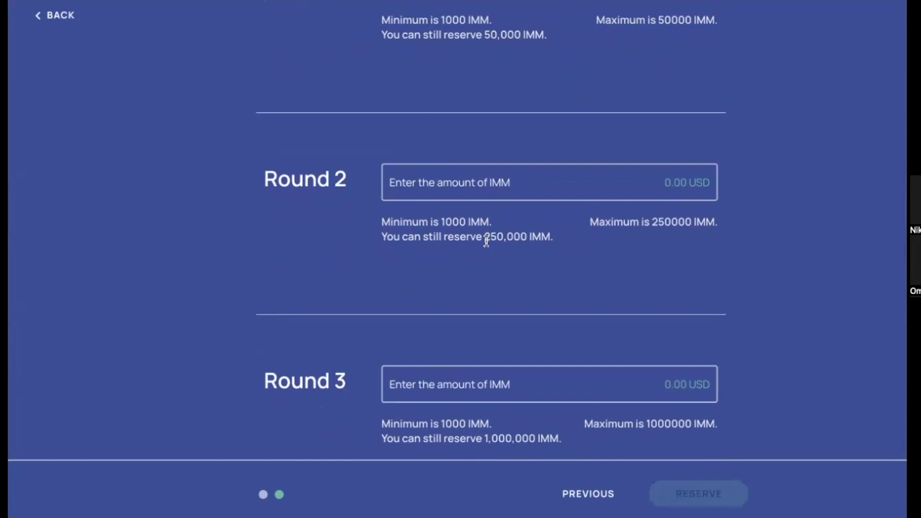
scroll(486, 241, up, 2)
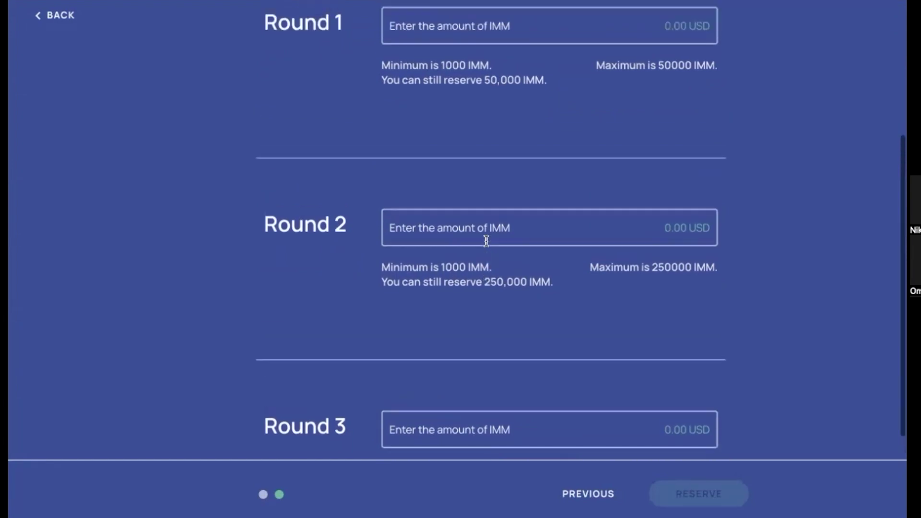
drag(484, 266, 526, 265)
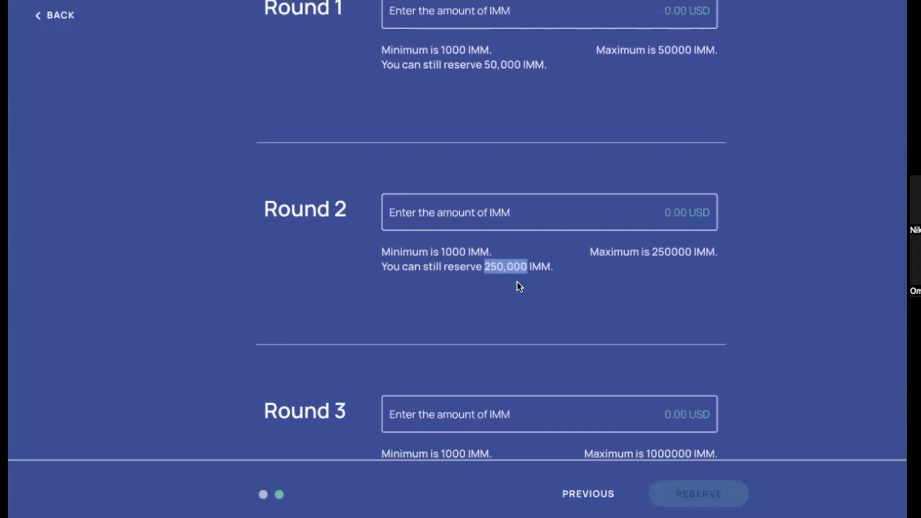
click(517, 283)
scroll(517, 283, down, 3)
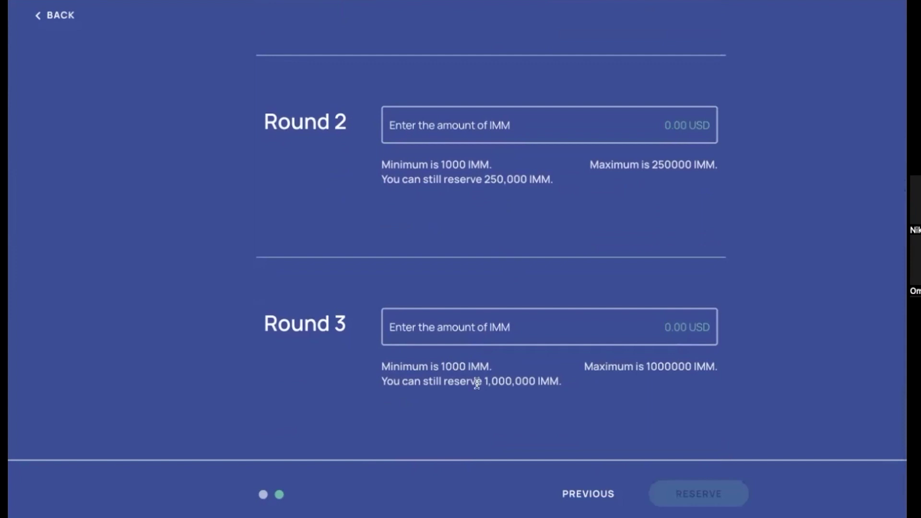
scroll(485, 360, up, 3)
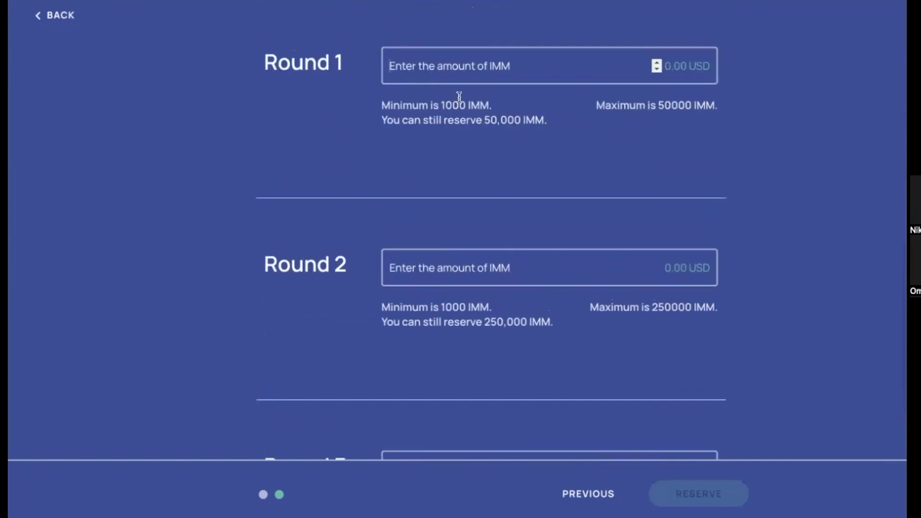
scroll(459, 102, down, 1)
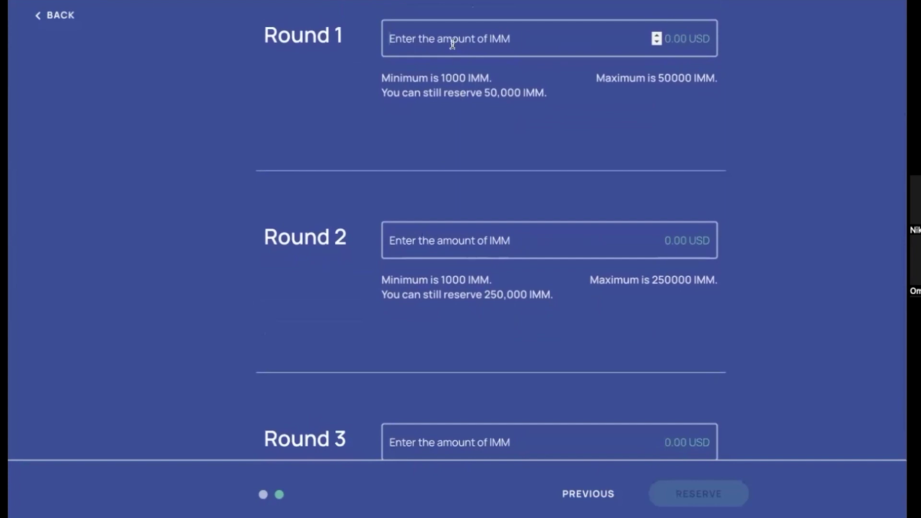
scroll(452, 43, up, 1)
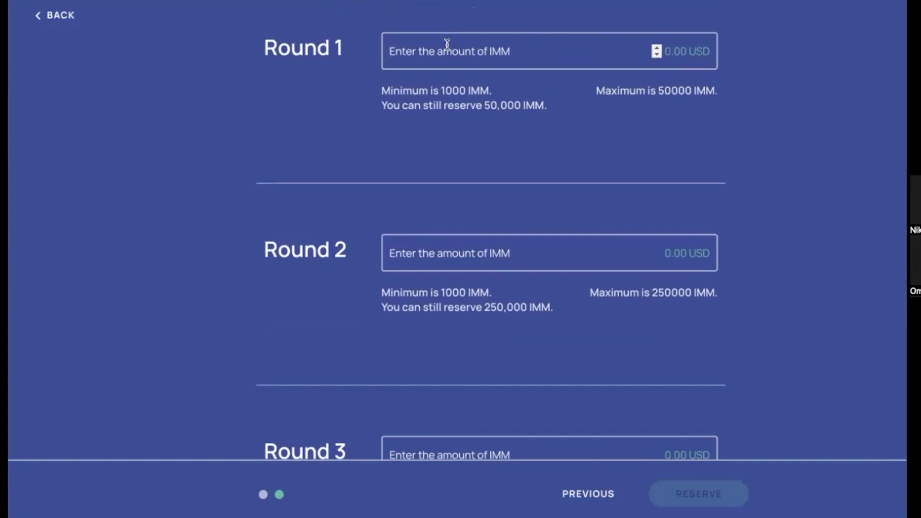
Enter 1000 IMM for Rounds 1, 2 and 3 and submit the reservations
text(1000)
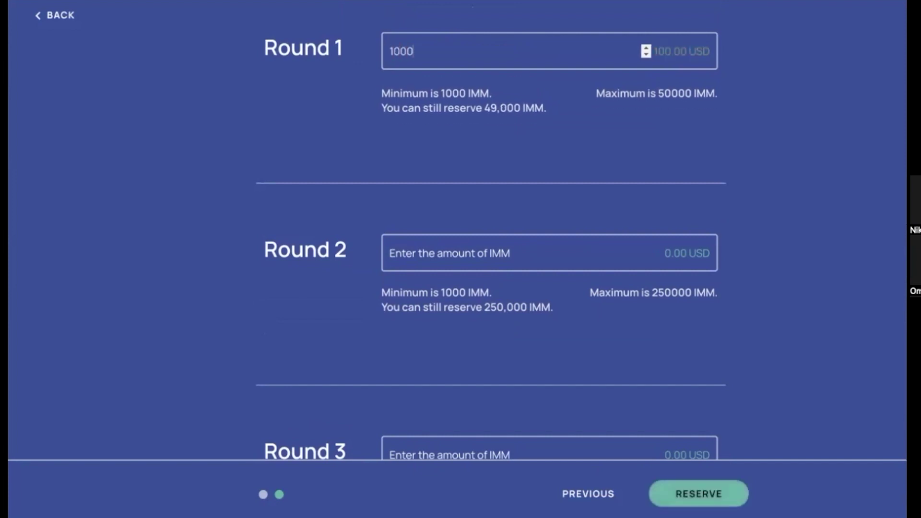
click(406, 246)
text(1000)
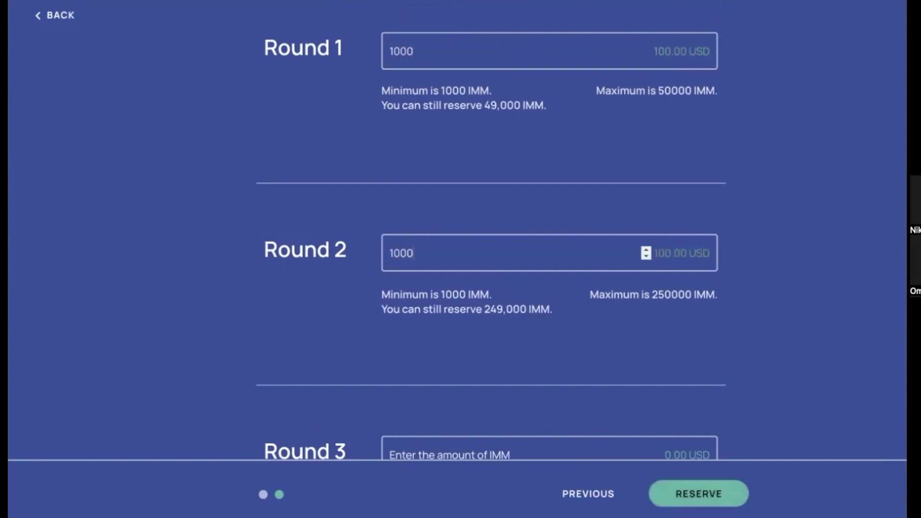
scroll(398, 269, down, 3)
click(413, 328)
text(1000)
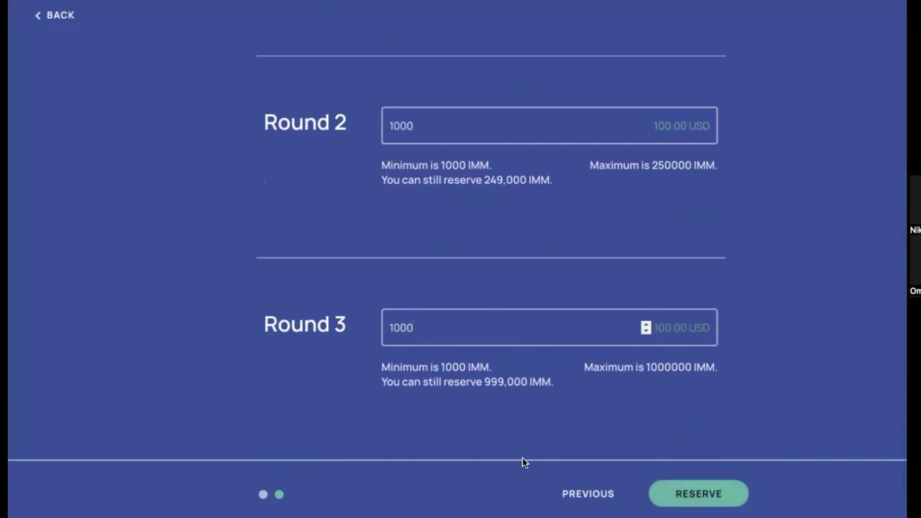
scroll(585, 427, down, 1)
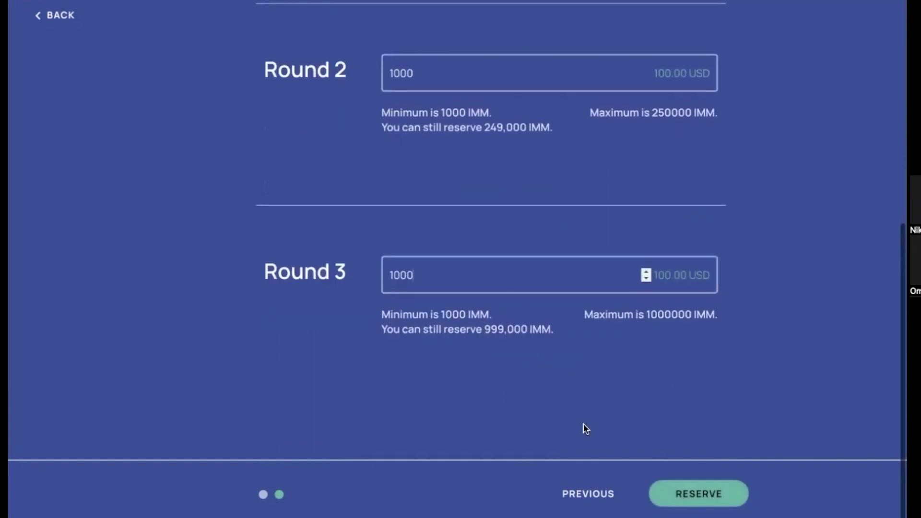
click(694, 490)
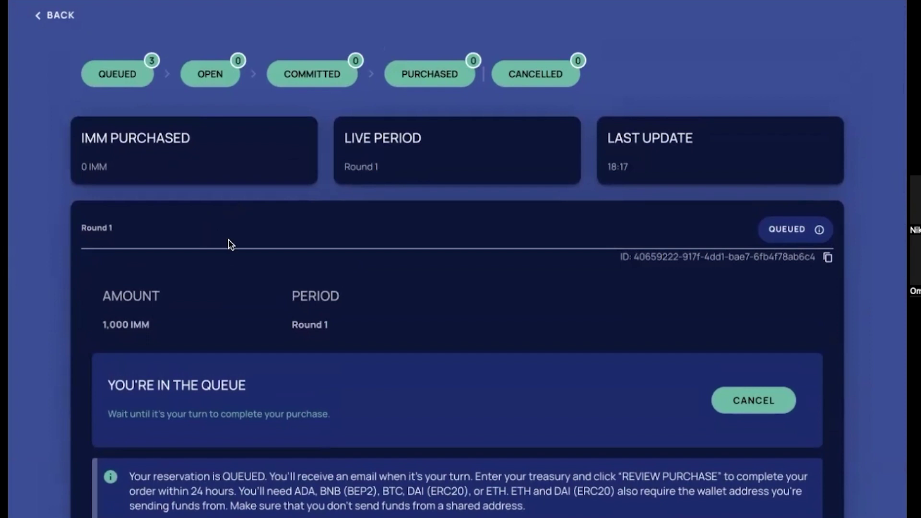
Choose ADA as the payment currency for the Round 1 reservation and commit
scroll(230, 245, down, 1)
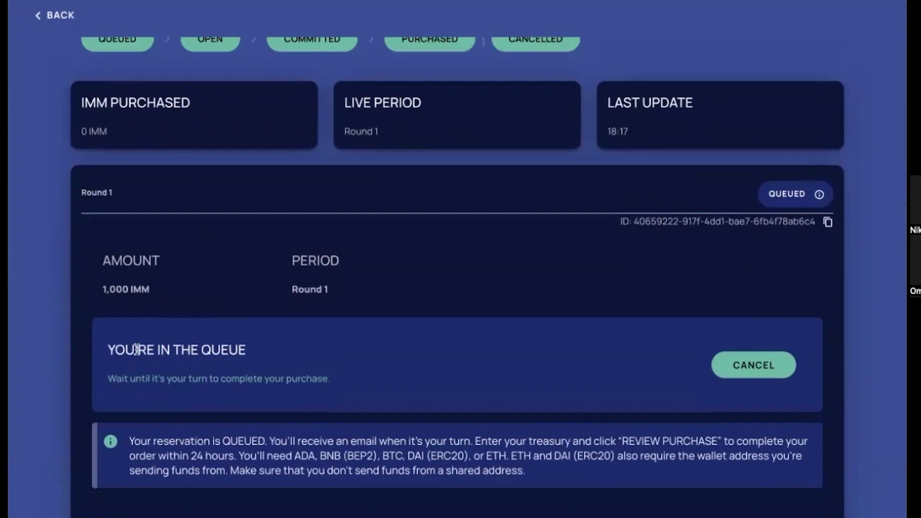
scroll(186, 314, up, 1)
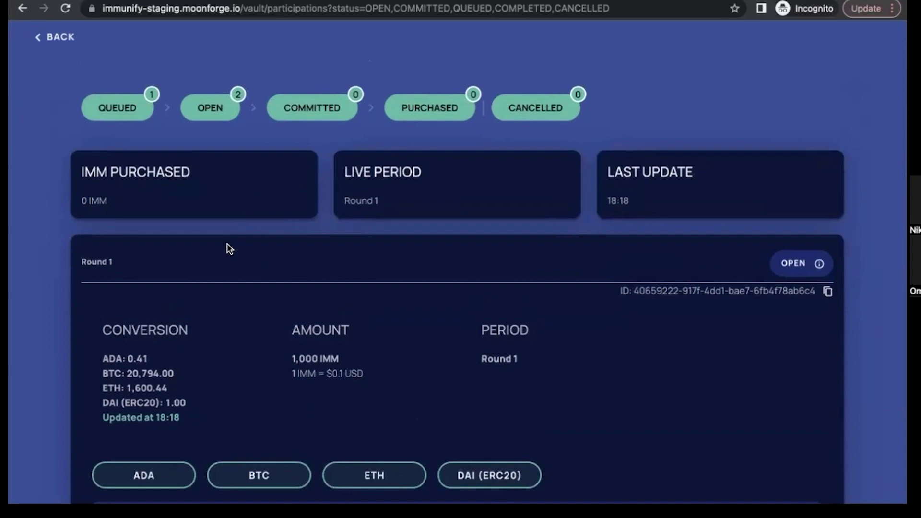
scroll(226, 243, down, 3)
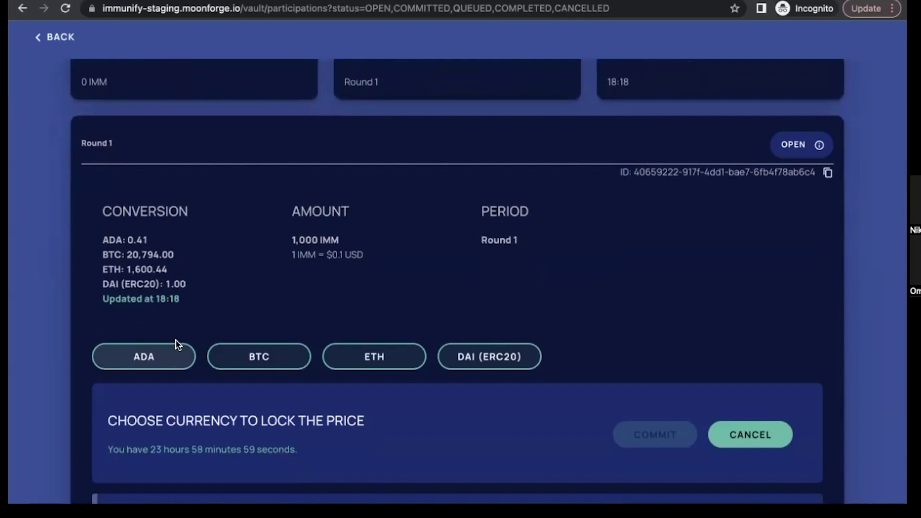
scroll(211, 250, down, 1)
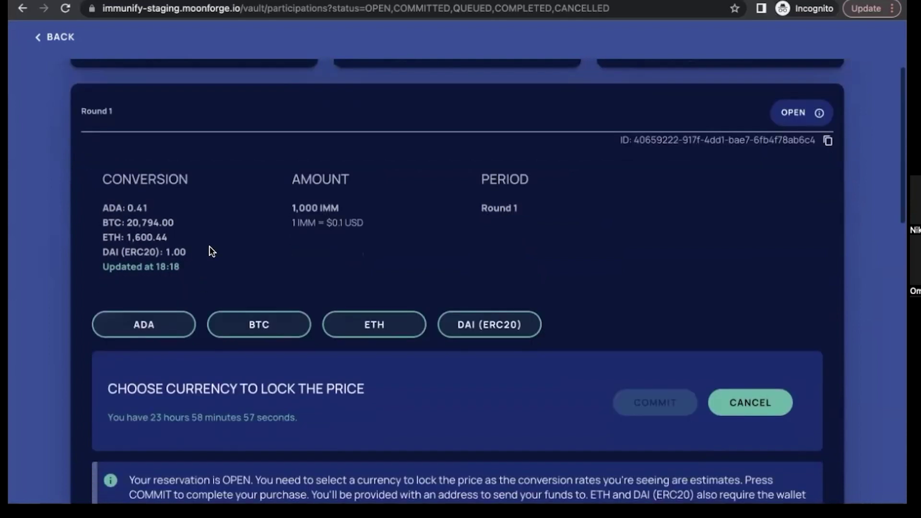
scroll(146, 322, down, 1)
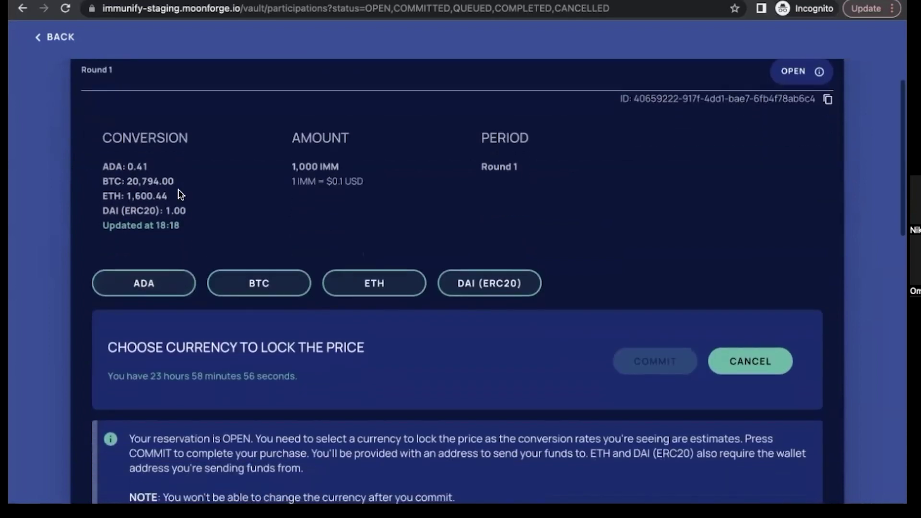
click(144, 292)
scroll(390, 299, down, 2)
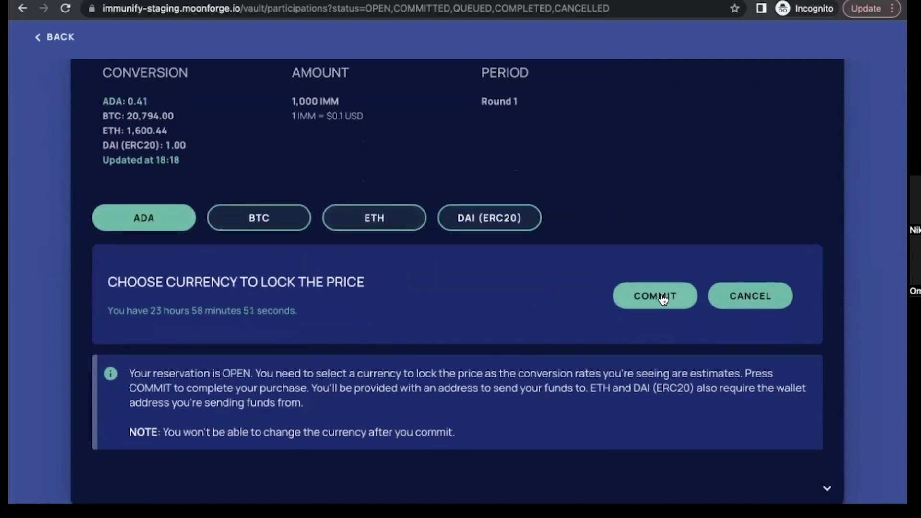
click(662, 298)
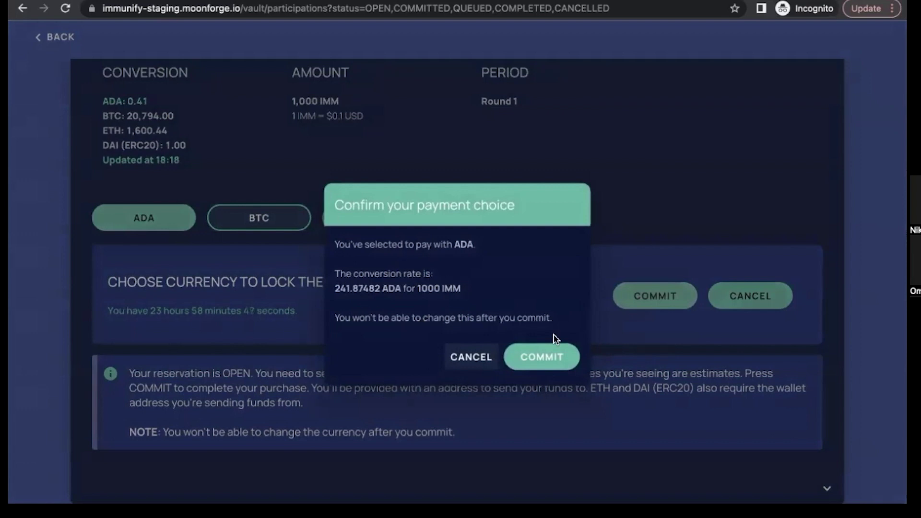
Confirm the ADA commitment and copy the Round 1 payment address and amount due
click(546, 359)
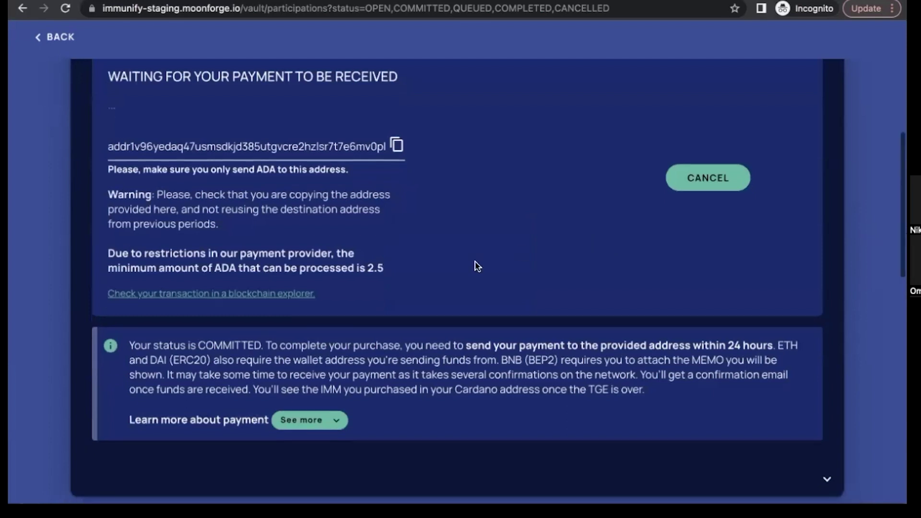
scroll(477, 266, up, 1)
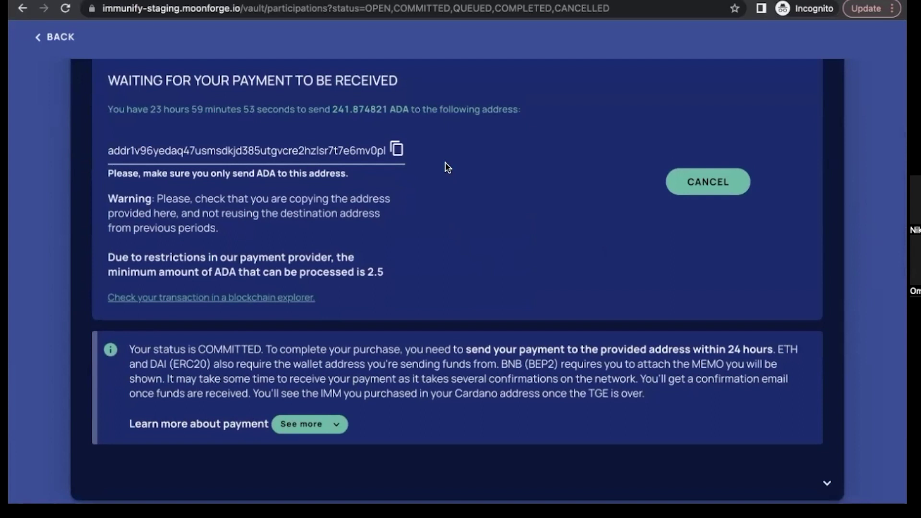
click(398, 149)
click(398, 149)
drag(334, 108, 378, 108)
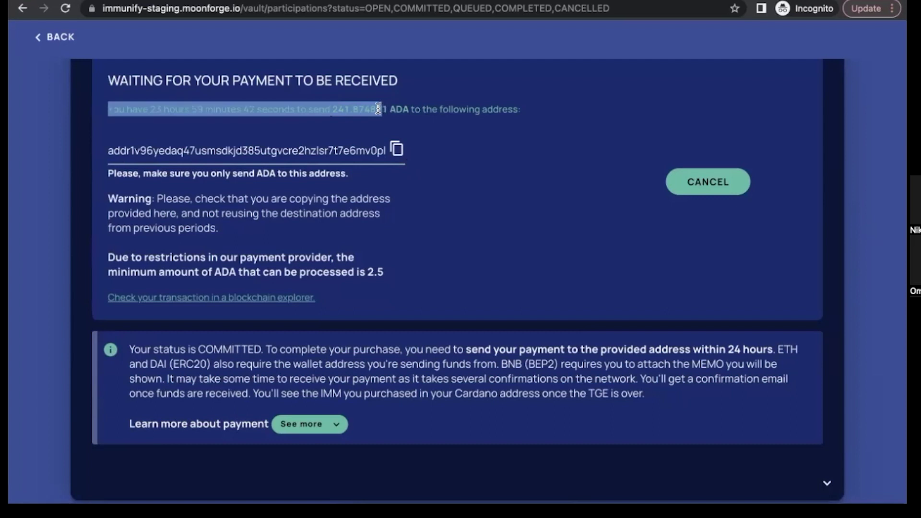
click(346, 134)
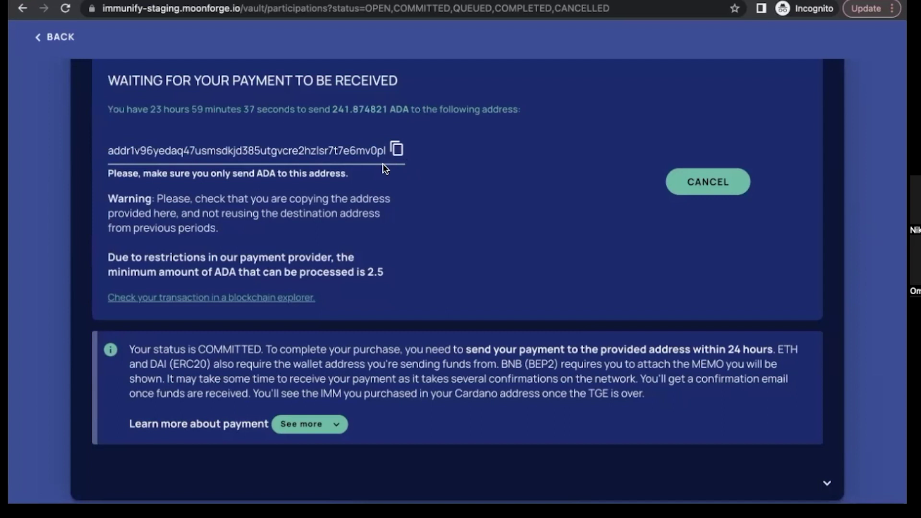
Watch the payment countdown until Round 1 shows Purchased with 241.874821 ADA received
scroll(346, 212, down, 2)
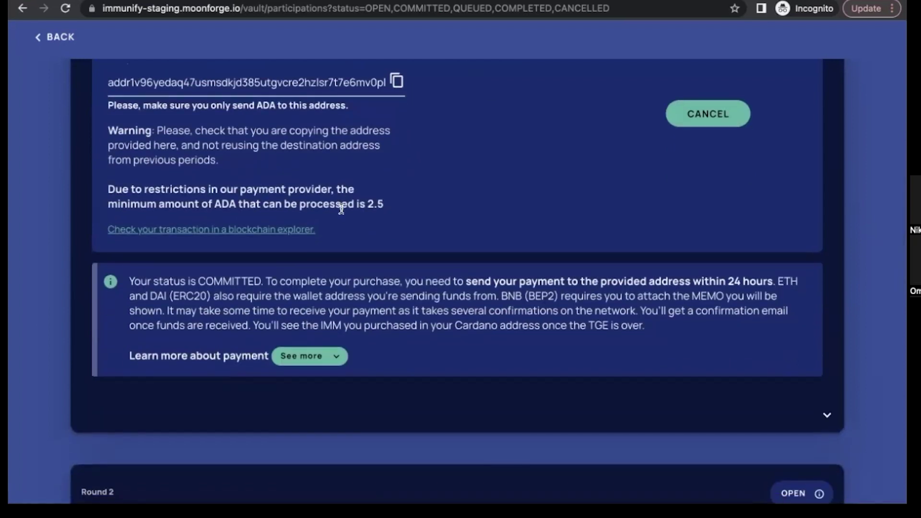
scroll(406, 177, up, 1)
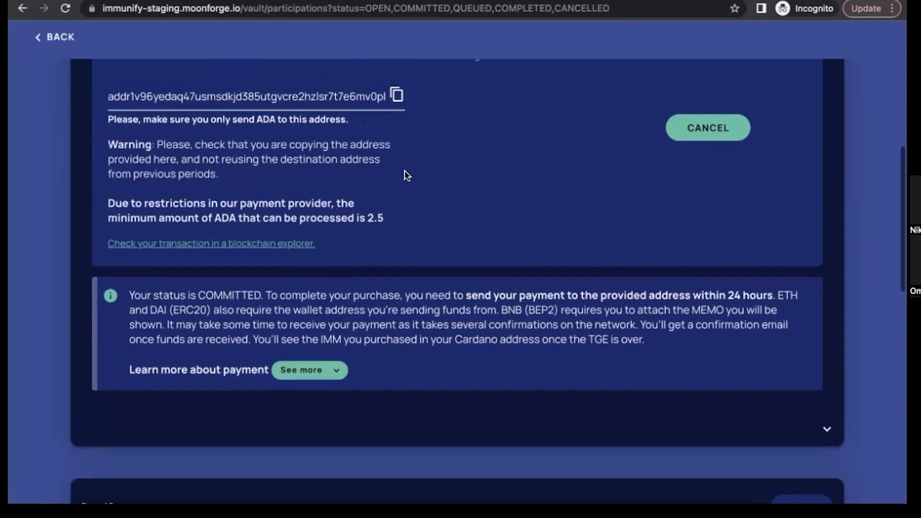
scroll(405, 179, up, 1)
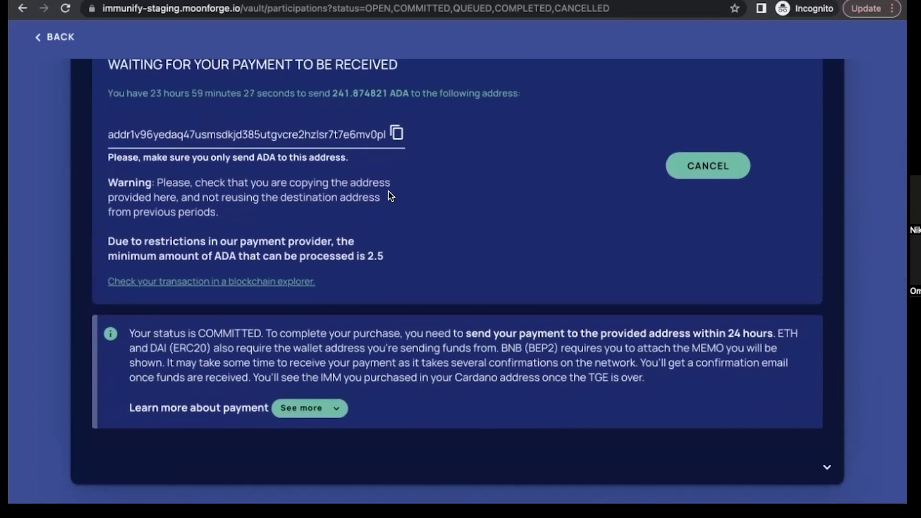
scroll(391, 195, down, 2)
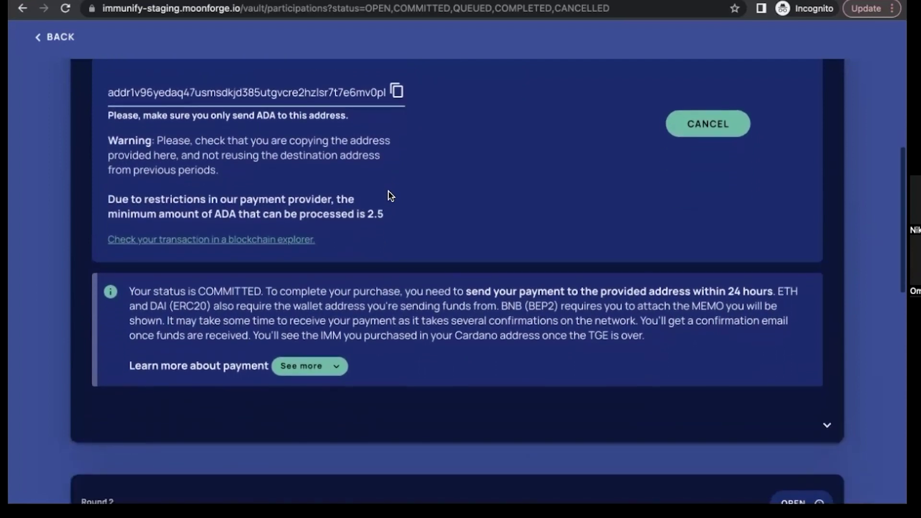
scroll(391, 196, up, 2)
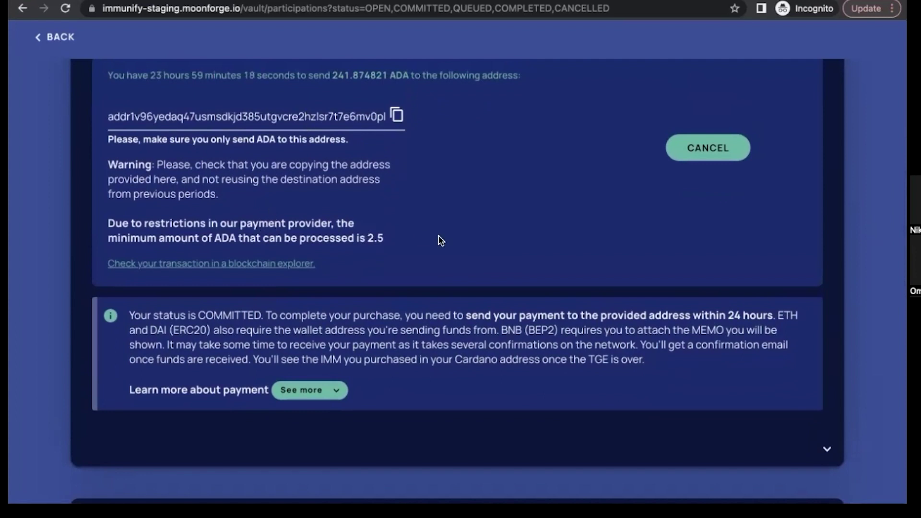
scroll(303, 287, down, 2)
scroll(302, 286, up, 2)
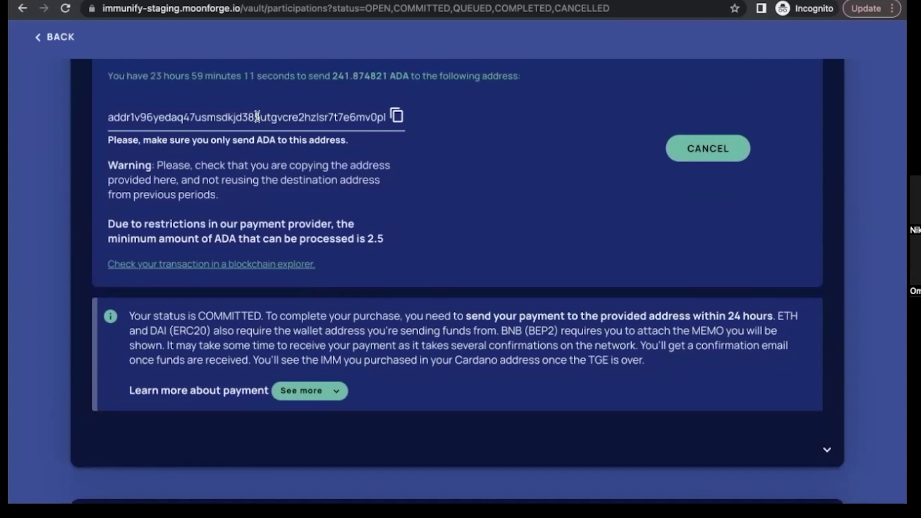
drag(108, 75, 287, 76)
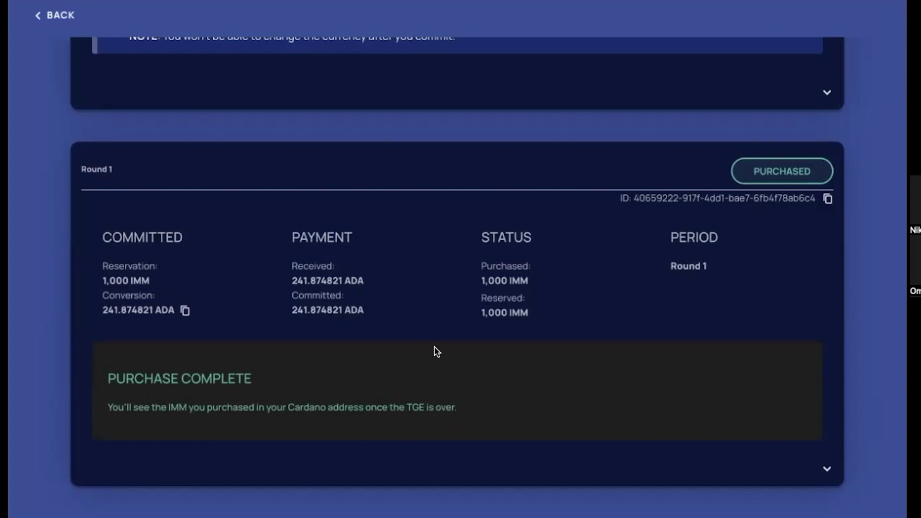
Reopen the pending Round 2 purchase from the dashboard and commit to paying 241.860195 ADA
scroll(426, 148, up, 10)
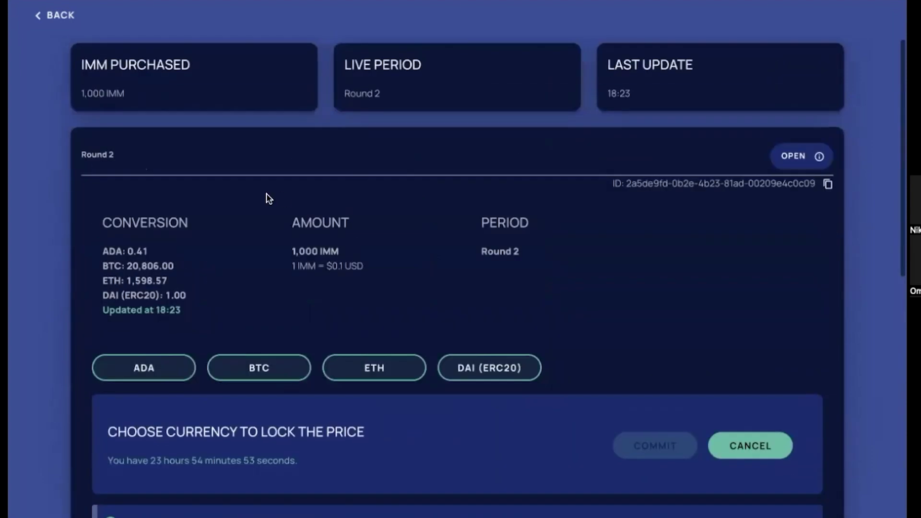
click(63, 13)
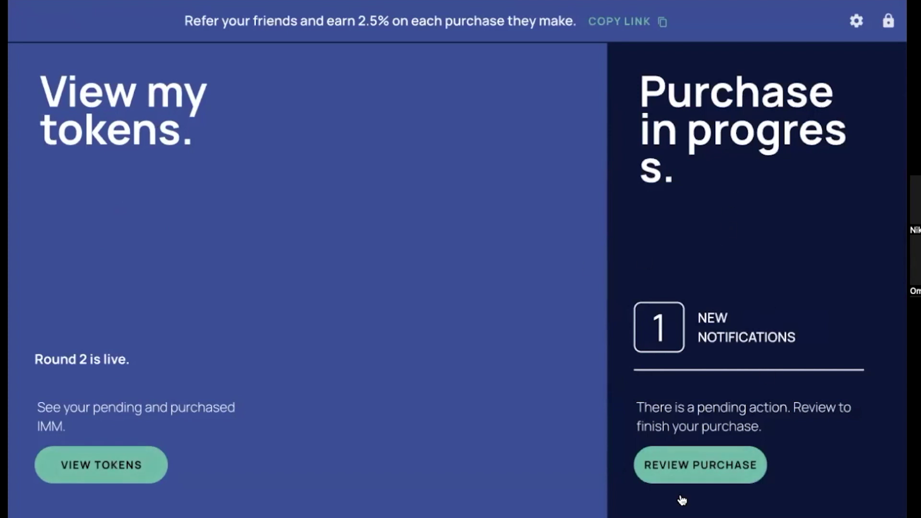
click(682, 454)
scroll(384, 296, down, 4)
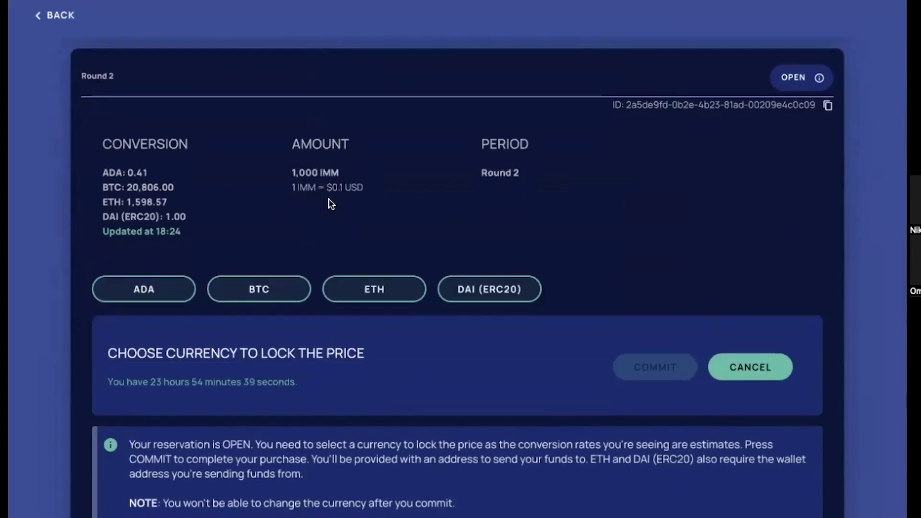
scroll(331, 201, up, 1)
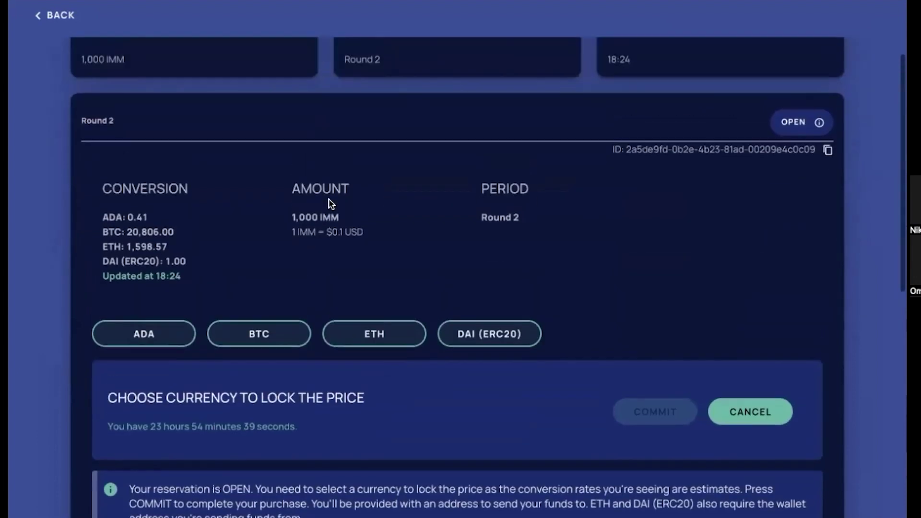
click(154, 336)
scroll(416, 264, down, 2)
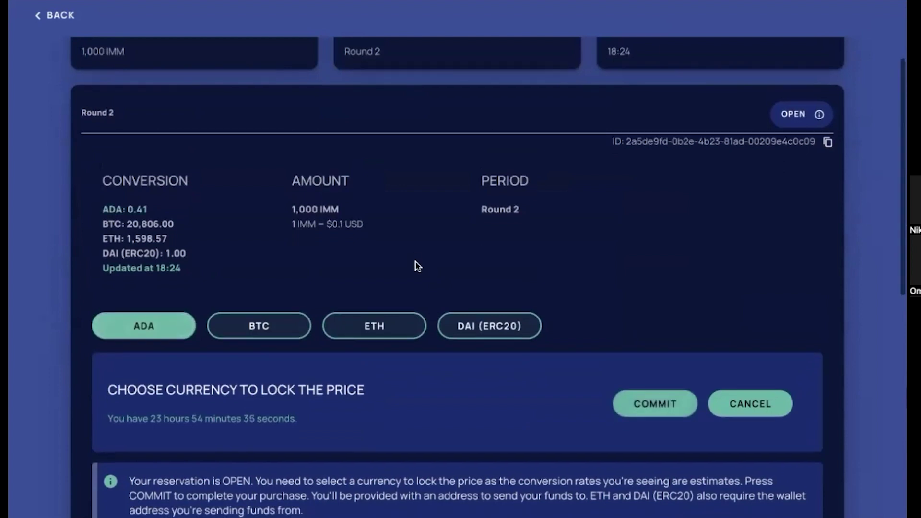
click(662, 336)
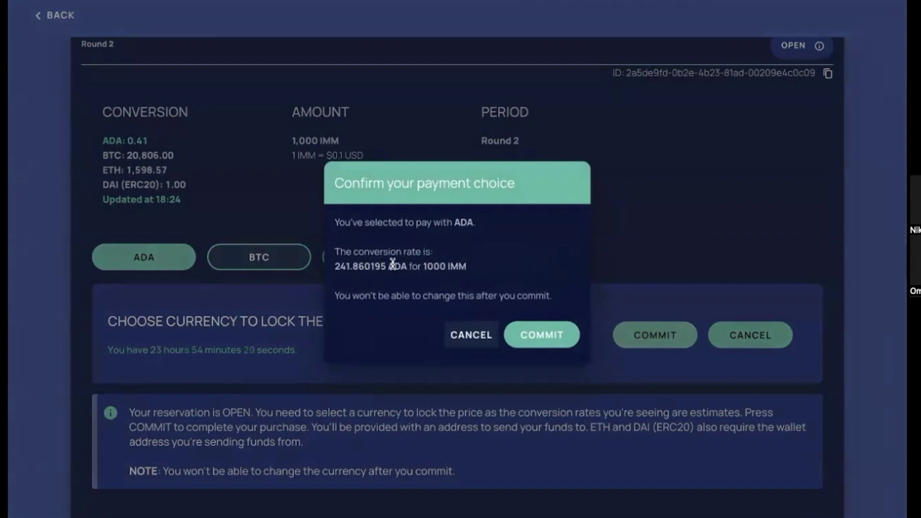
click(540, 335)
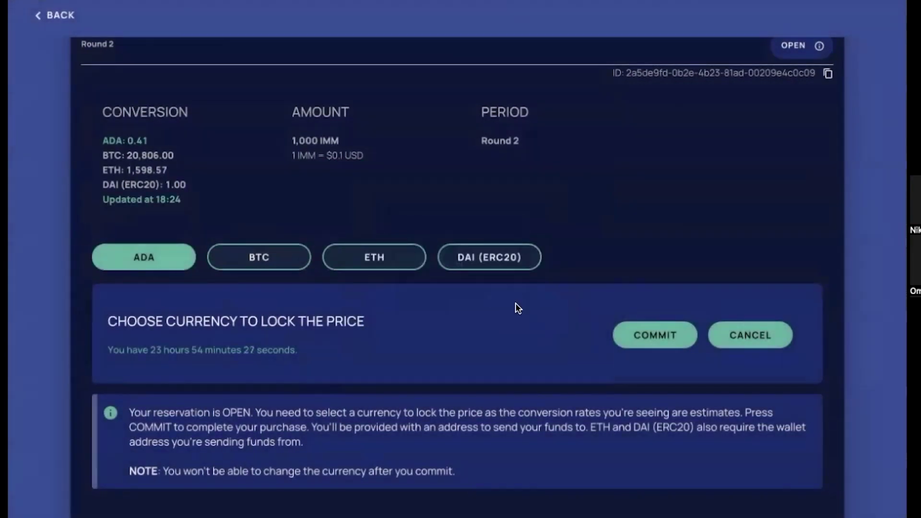
Scroll the dashboard announcing Round3 is live with a pending purchase to review
scroll(396, 204, down, 2)
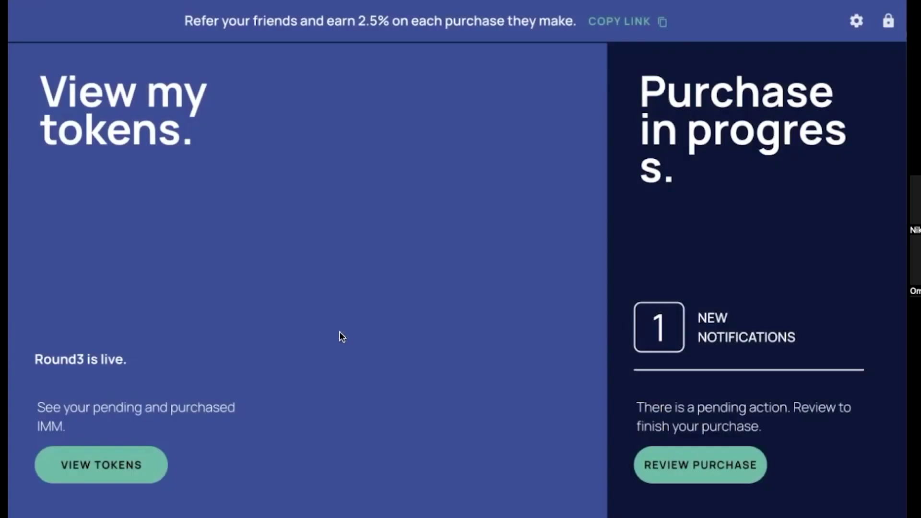
Review the Round 3 purchase and commit it to BTC, leaving 0.004807 BTC due for 1,000 IMM
click(693, 463)
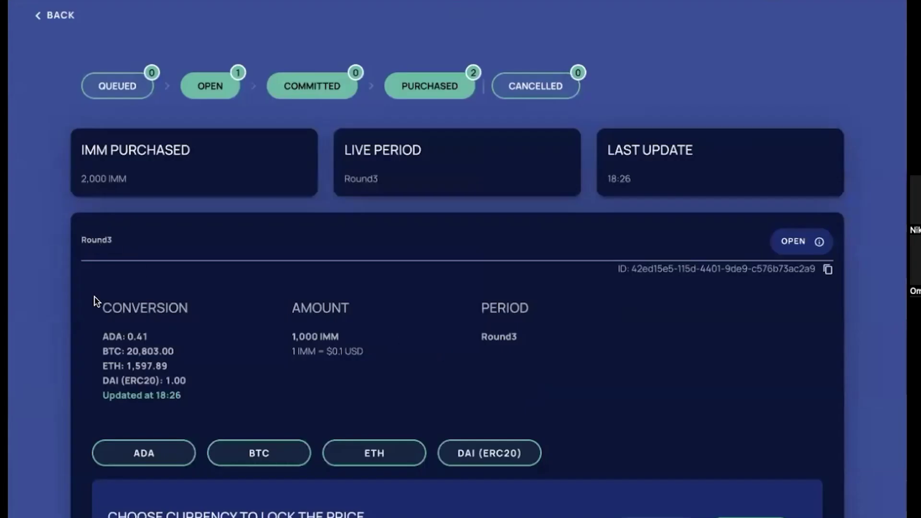
scroll(247, 295, down, 1)
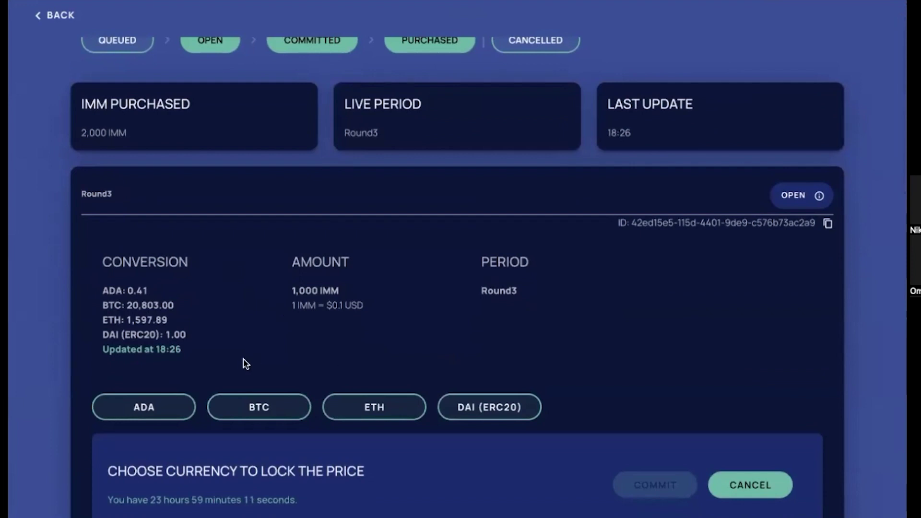
scroll(246, 366, down, 1)
click(248, 380)
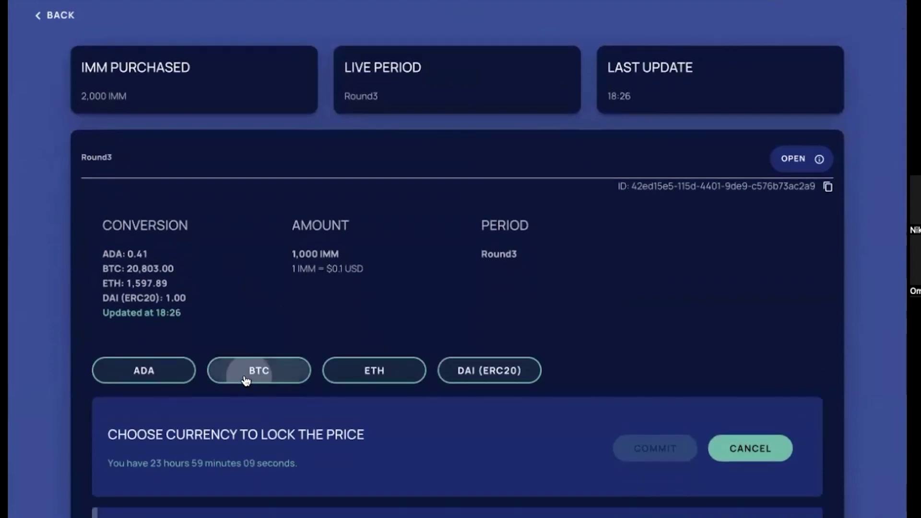
click(662, 448)
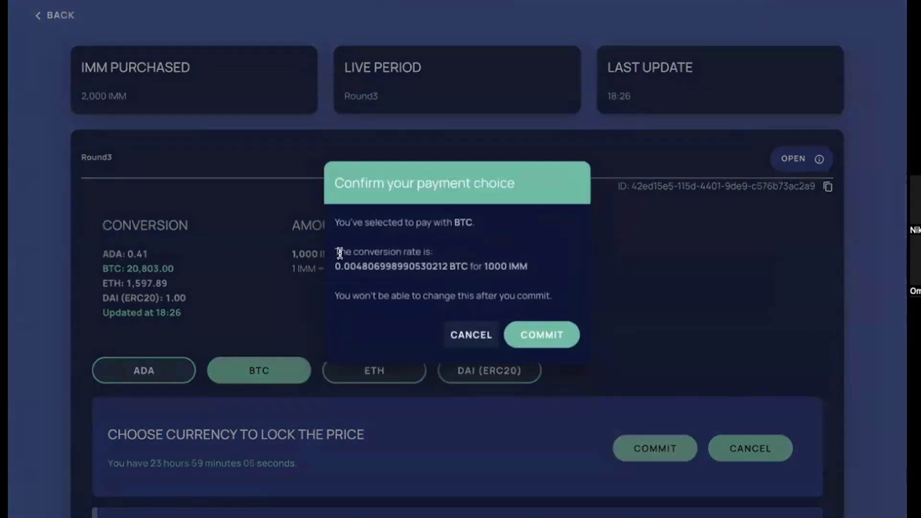
click(541, 338)
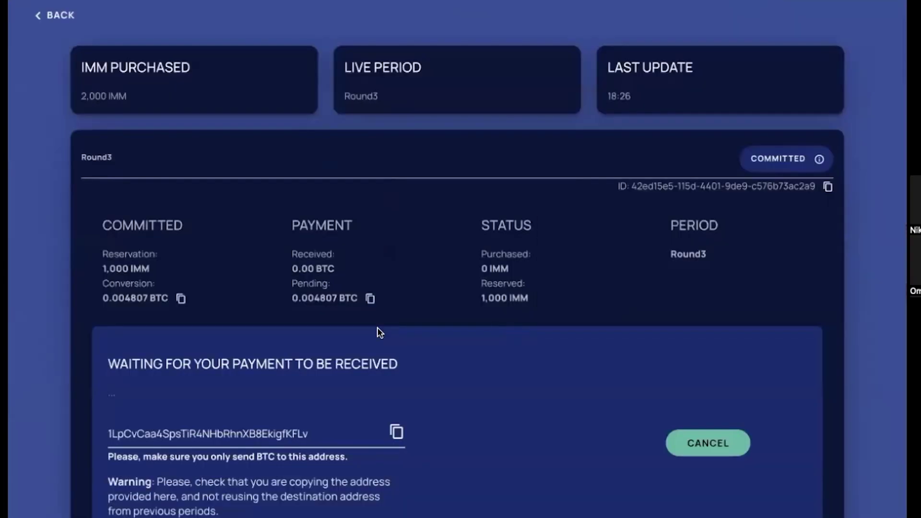
Copy the Round 3 BTC payment address and highlight the 0.004807 BTC amount due
scroll(376, 331, down, 2)
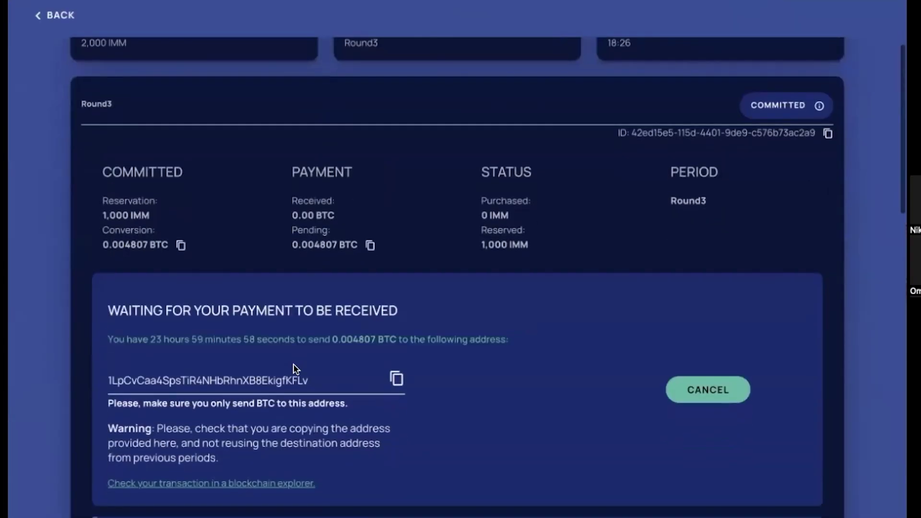
click(397, 379)
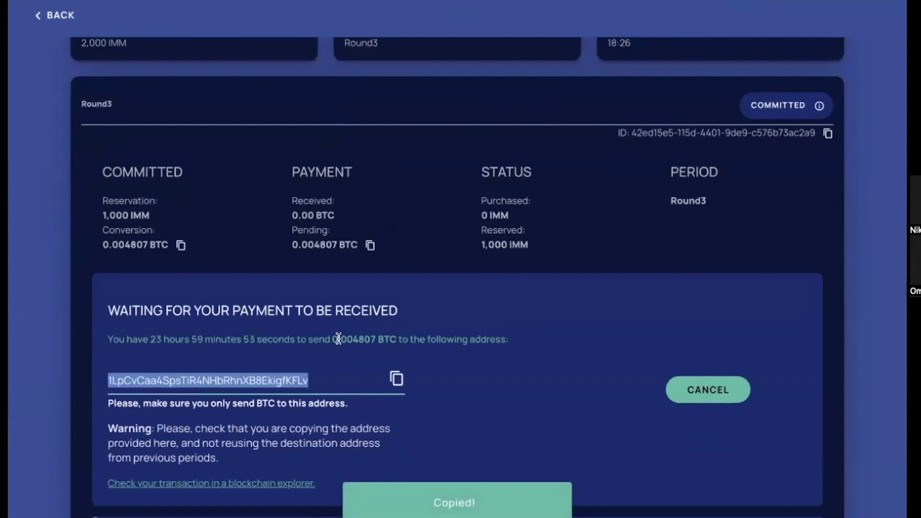
drag(333, 340, 397, 341)
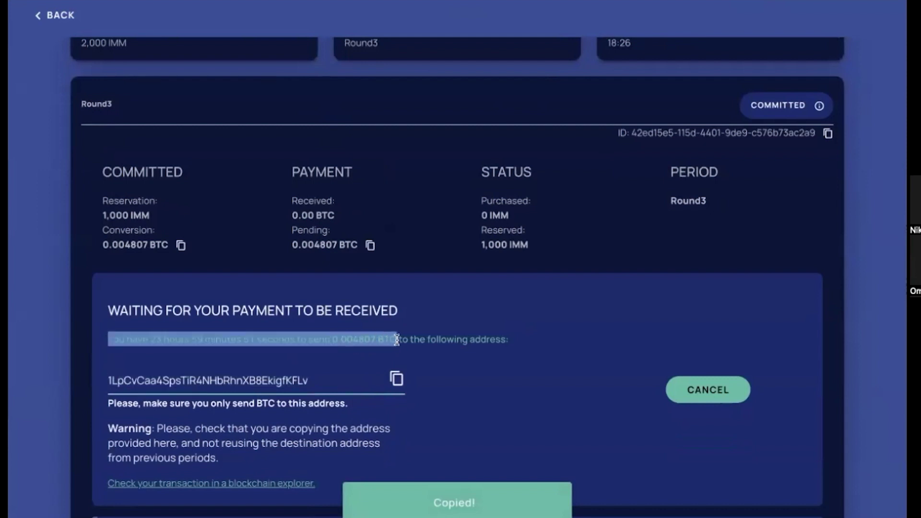
drag(340, 339, 393, 339)
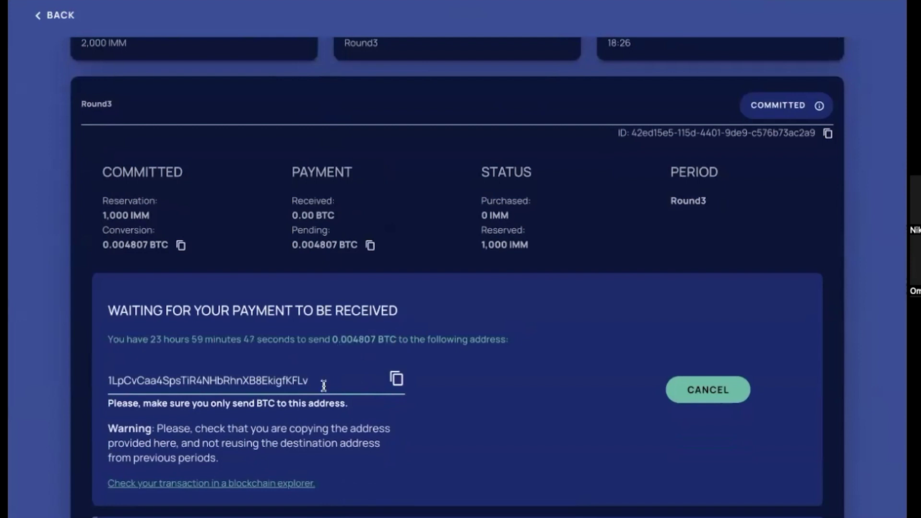
scroll(323, 384, down, 3)
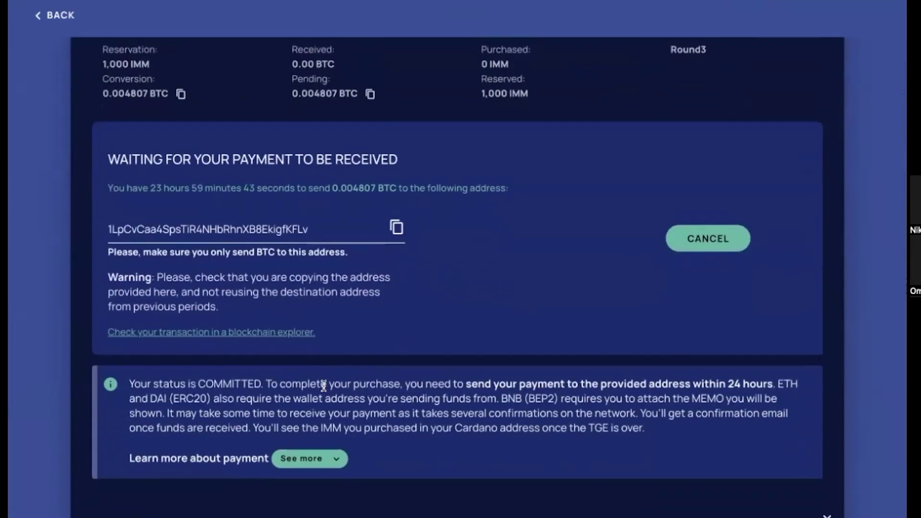